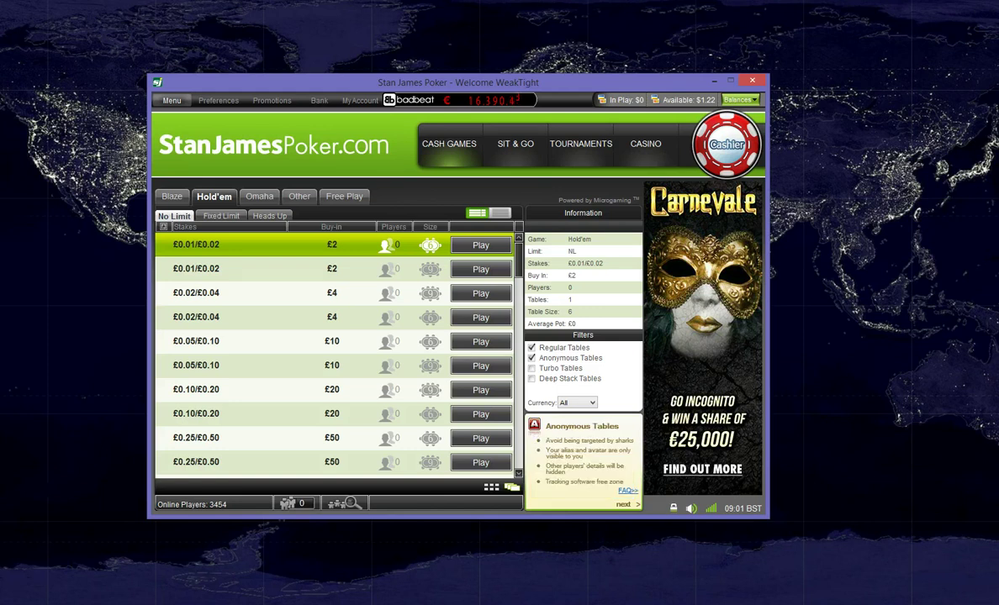
- Set the hand history configuration to store hands for the last 30 days, save the settings and close the dialog
click(219, 101)
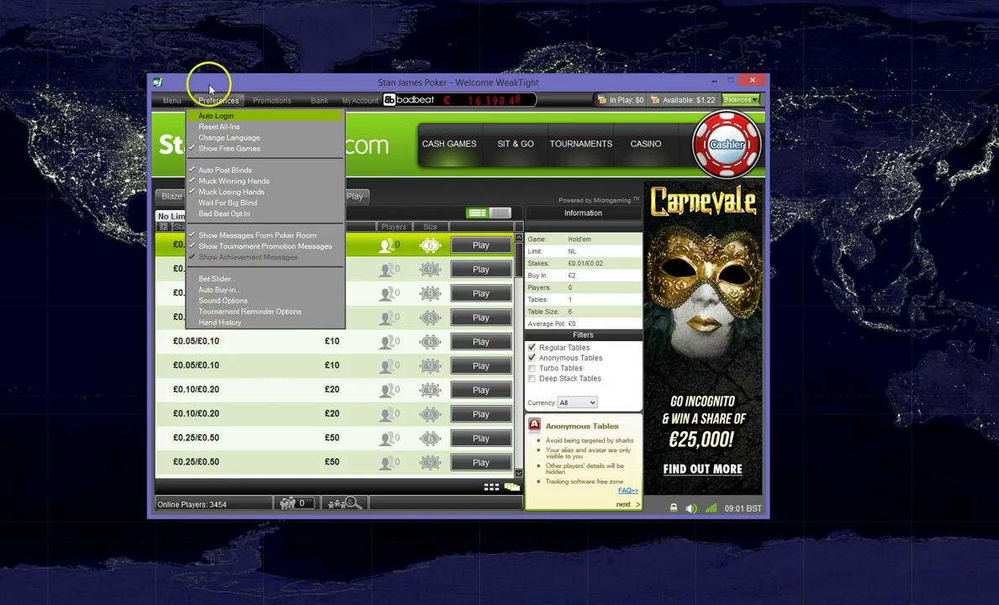
click(217, 324)
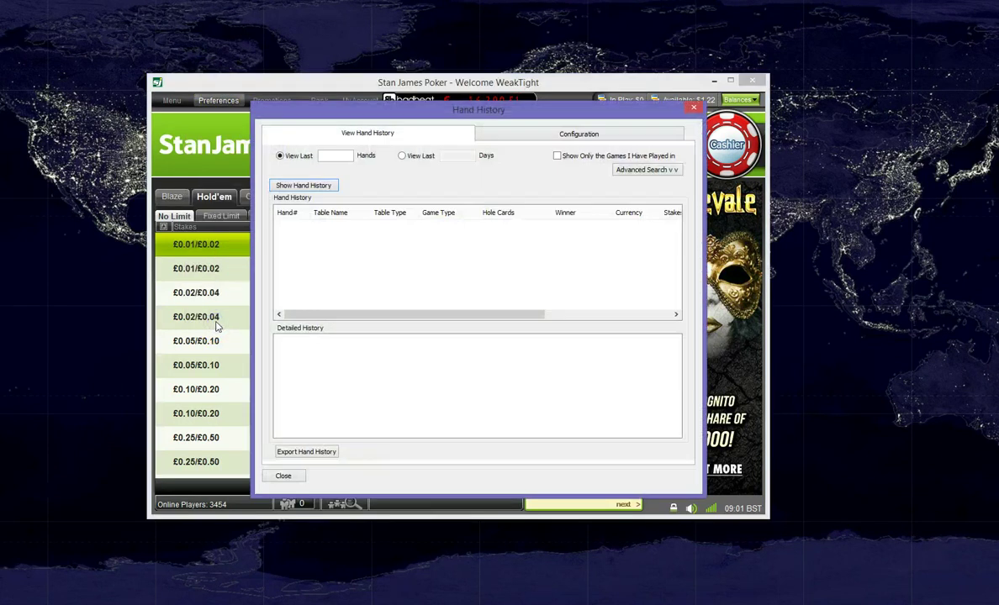
click(531, 135)
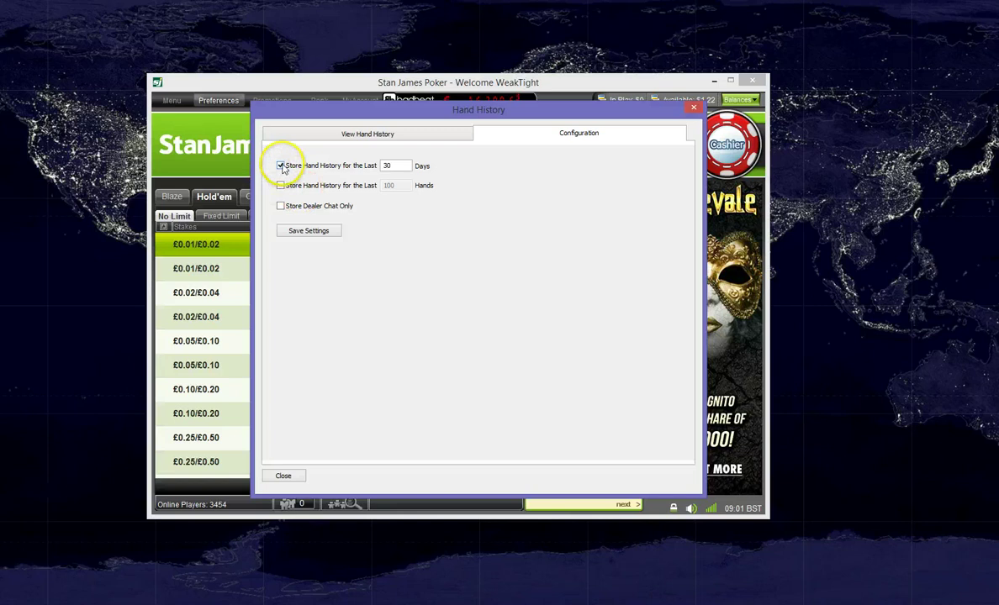
click(308, 230)
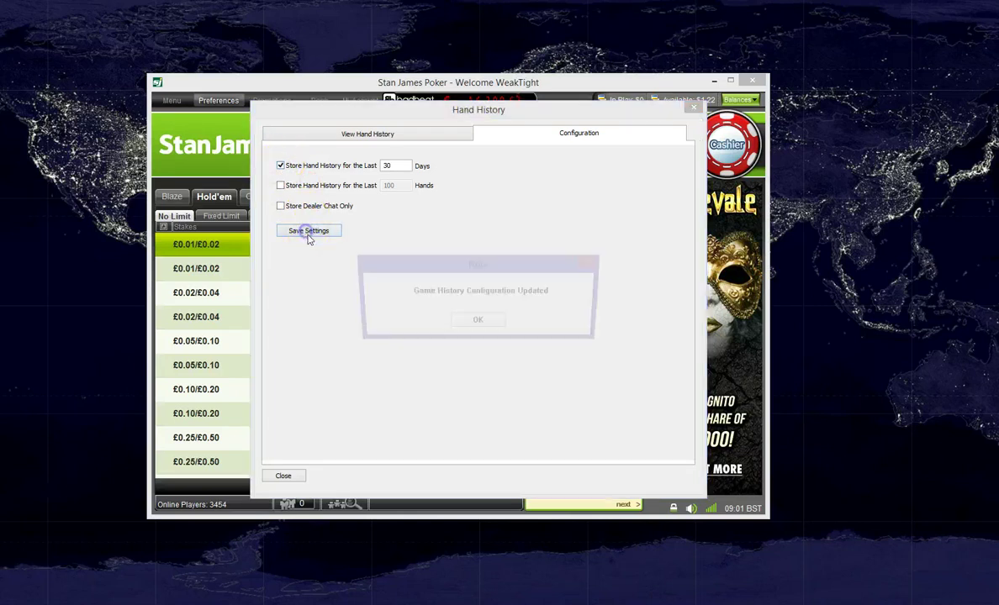
click(476, 323)
click(285, 474)
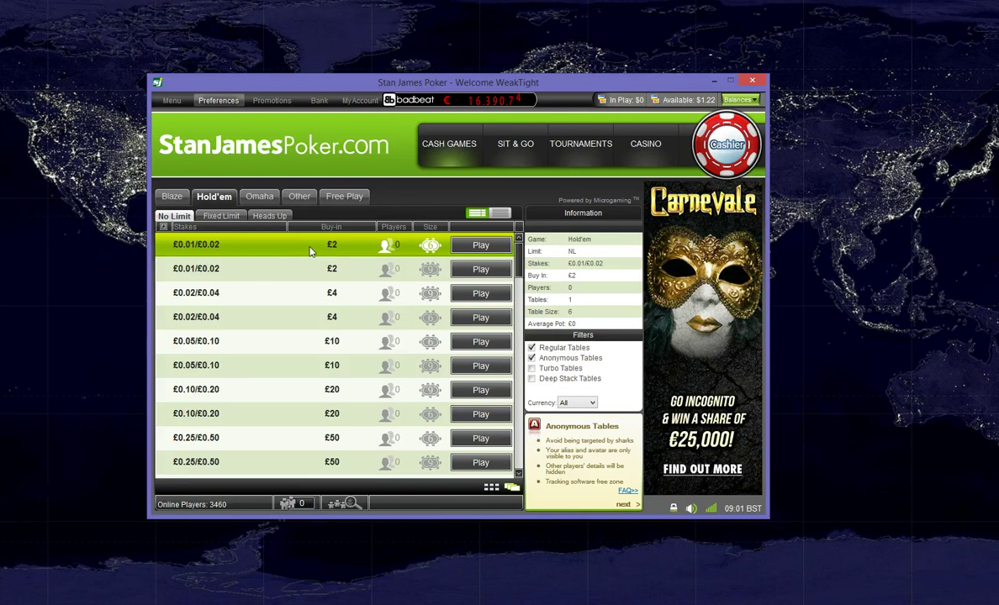
- Join the £0.01/£0.02 six-seat No Limit Hold'em cash table and check before the flop with 7h Kc
drag(350, 81, 331, 73)
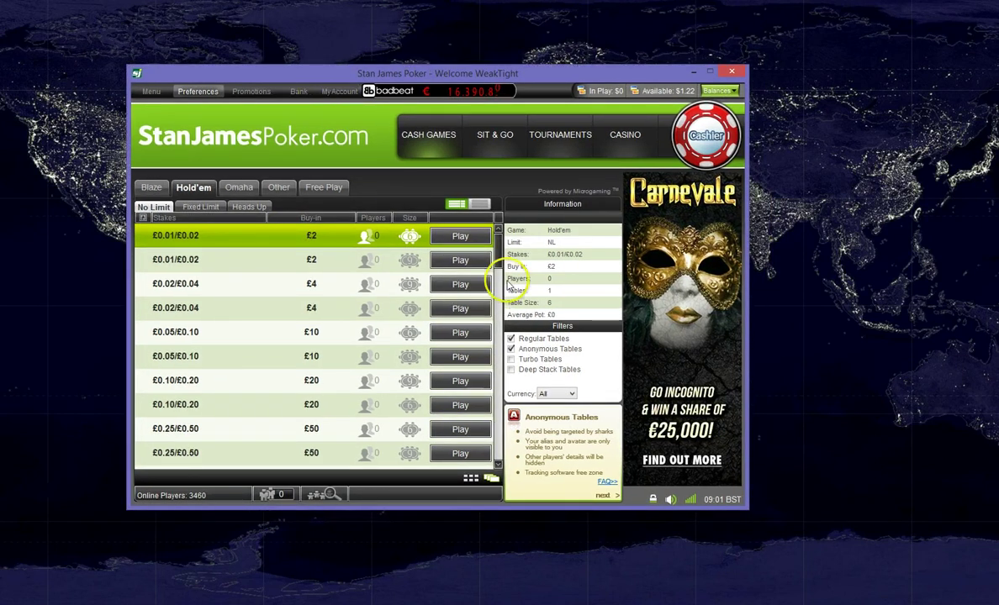
click(461, 237)
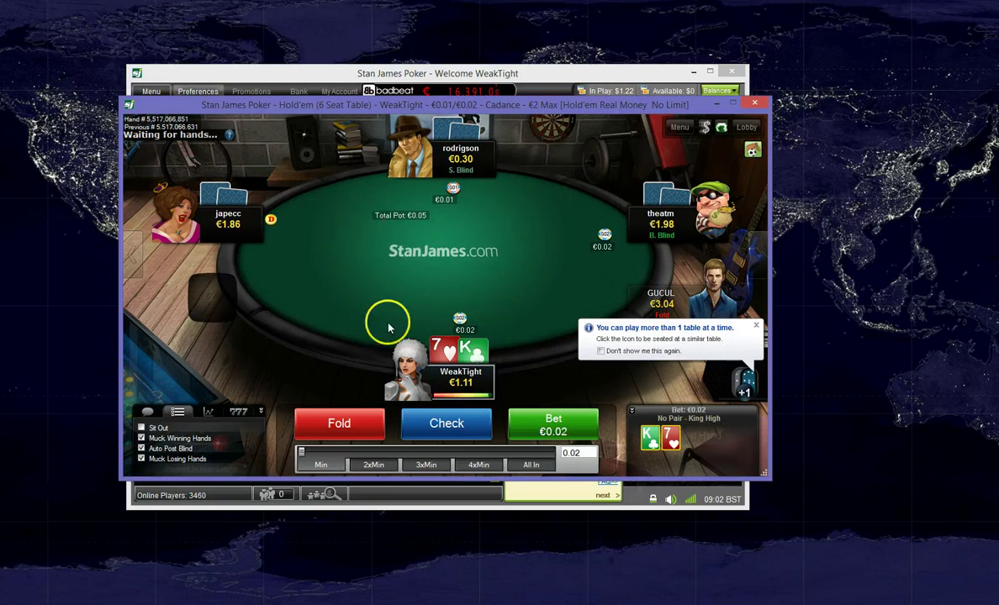
click(439, 422)
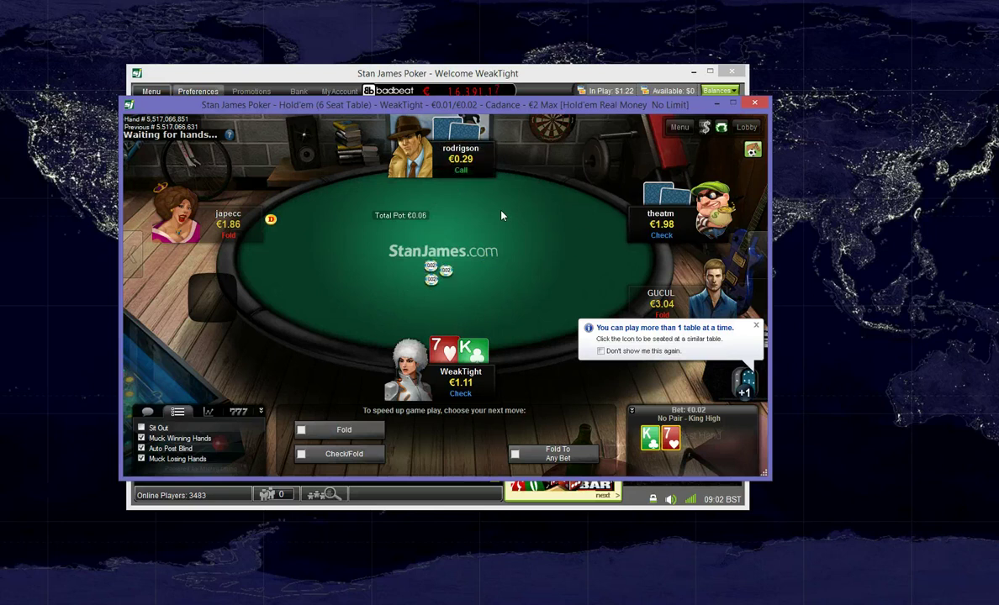
click(507, 284)
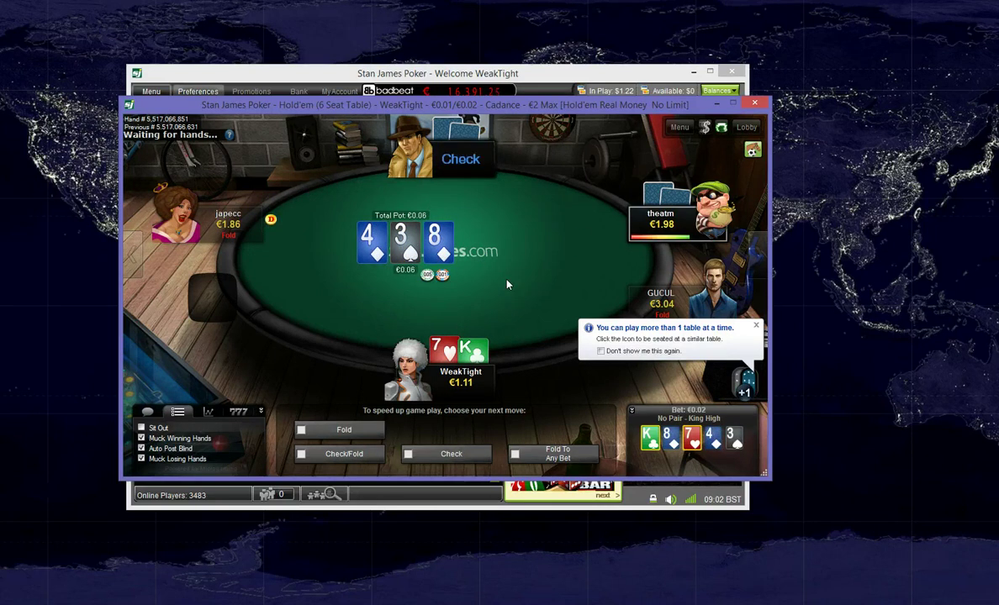
- Bet €0.04 on the 4d 3s 8d flop
click(503, 289)
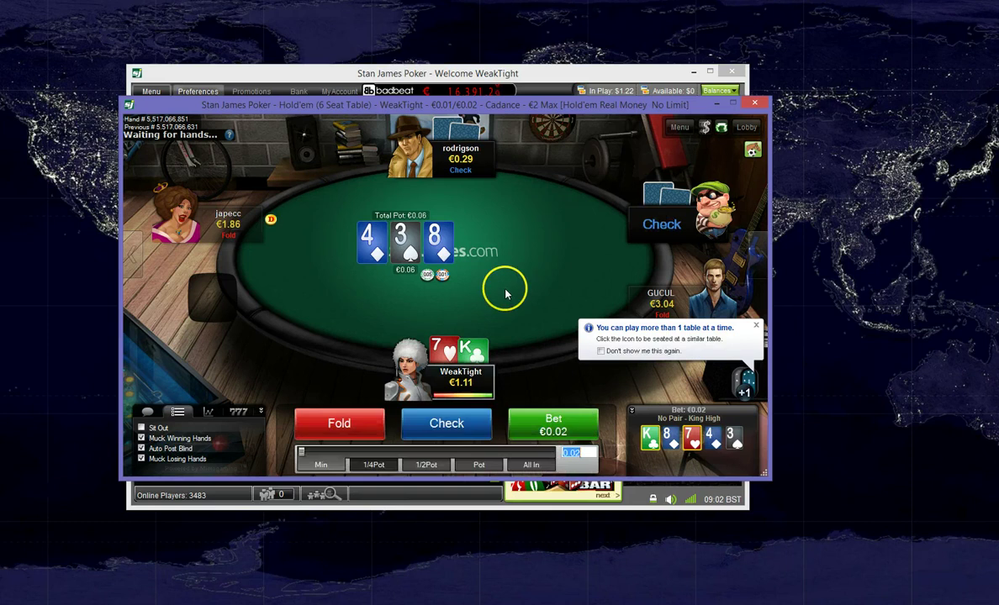
click(528, 454)
click(553, 425)
click(525, 234)
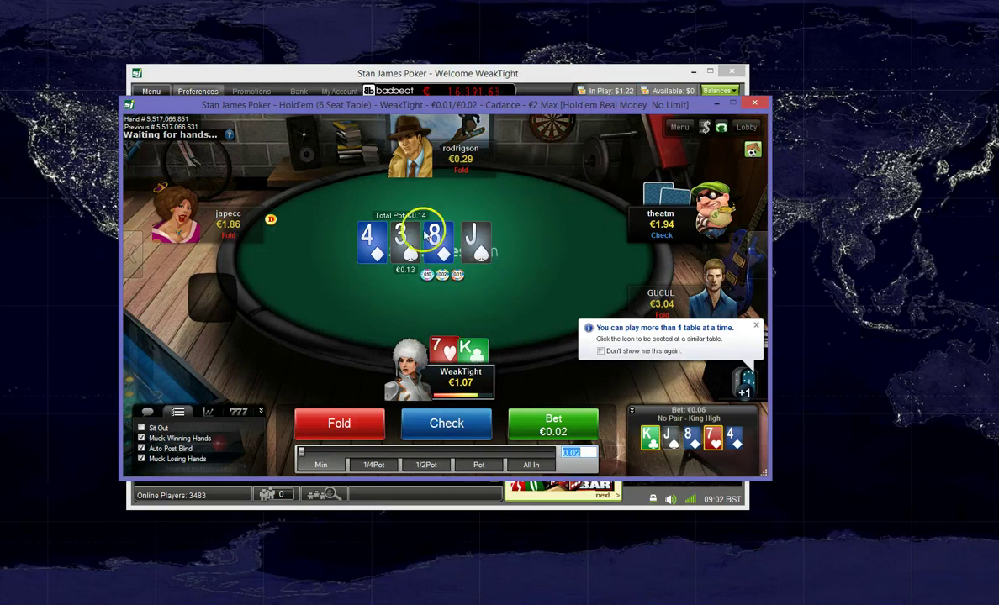
- Check the turn, then bet €0.08 on the river of the 7h Kc hand
click(454, 423)
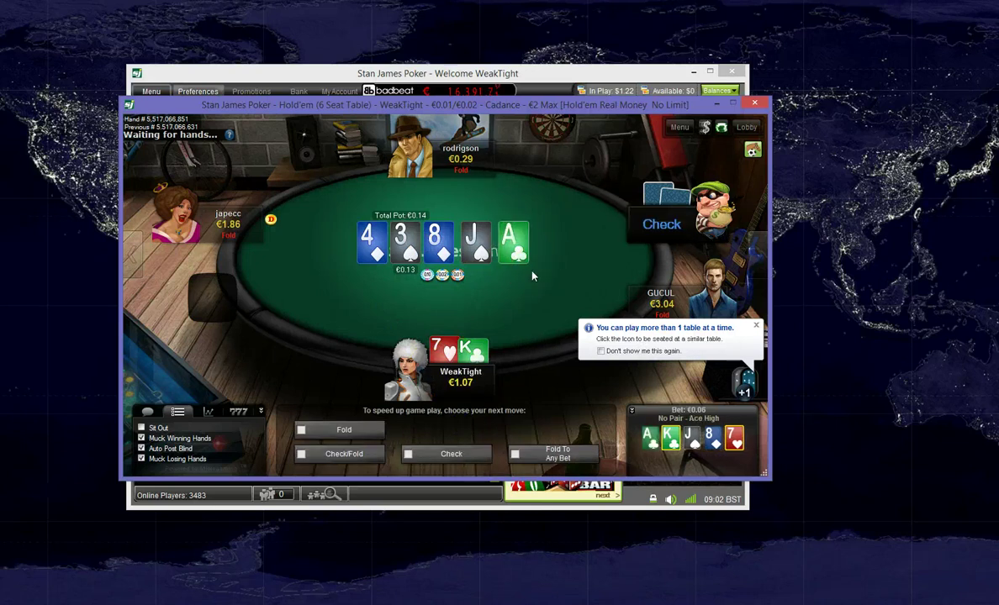
click(426, 464)
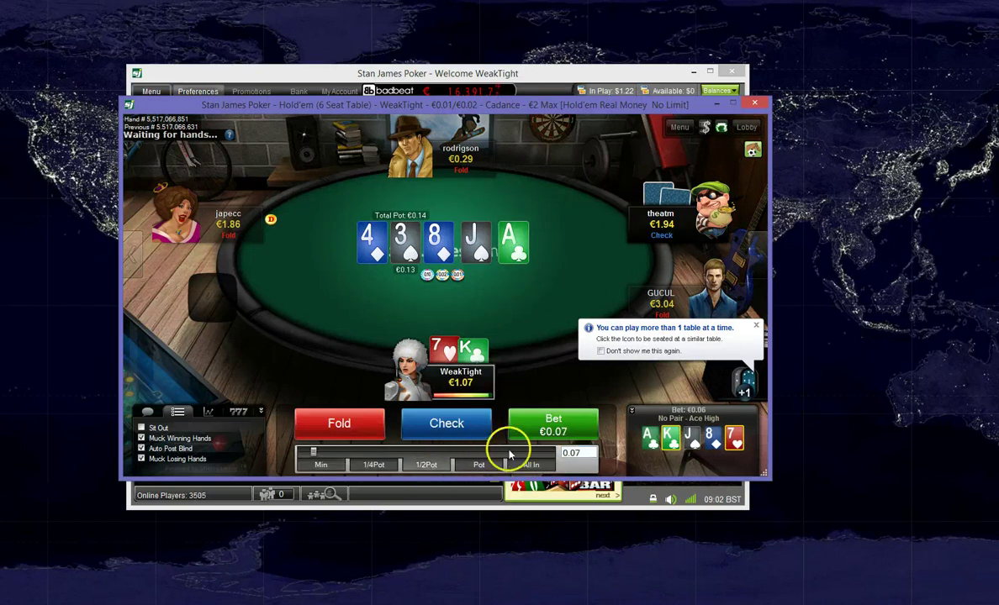
click(551, 427)
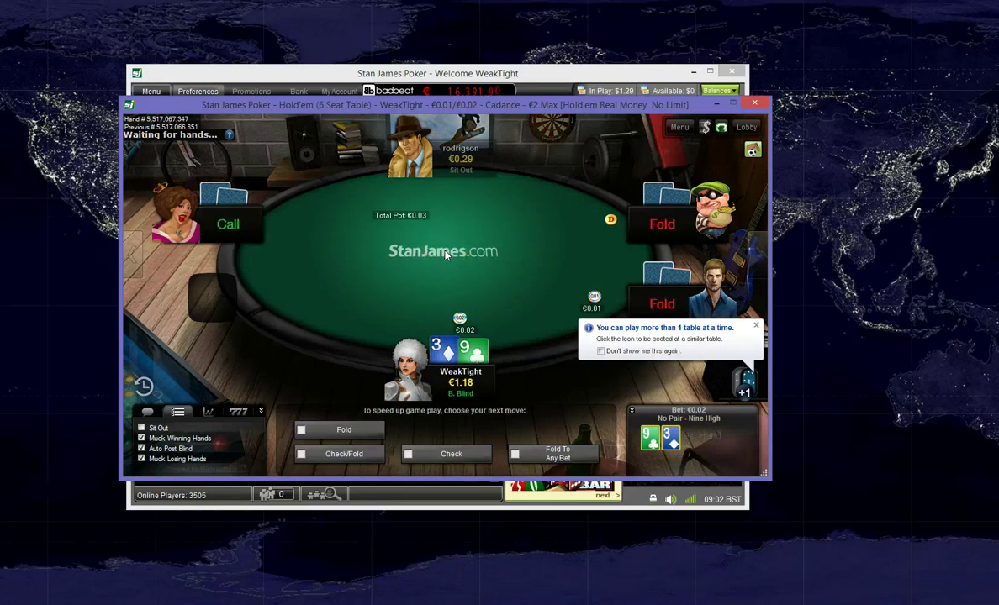
- Check before the flop and again on the flop in the hand with 3d 9c
click(452, 424)
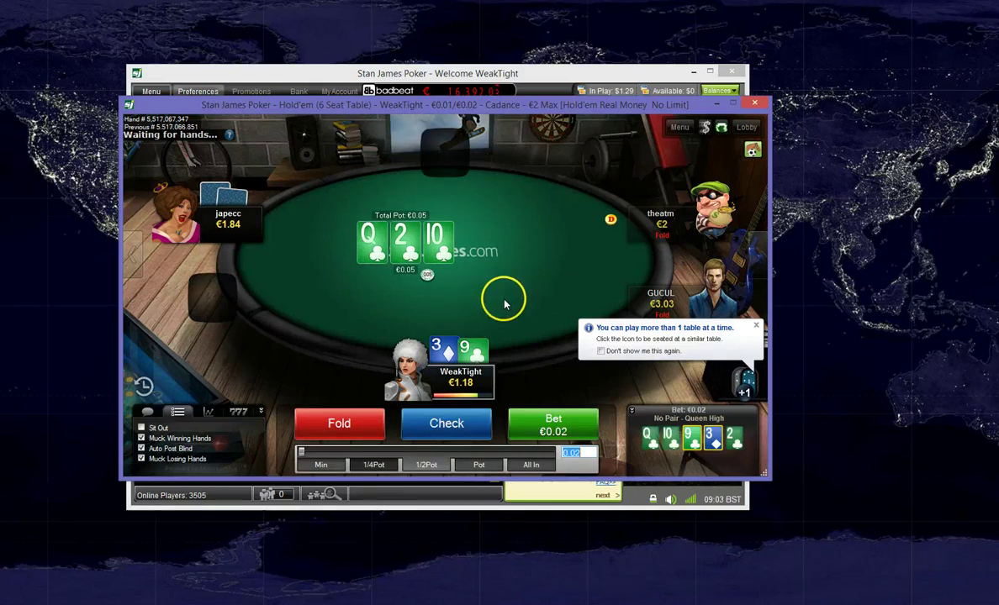
click(447, 424)
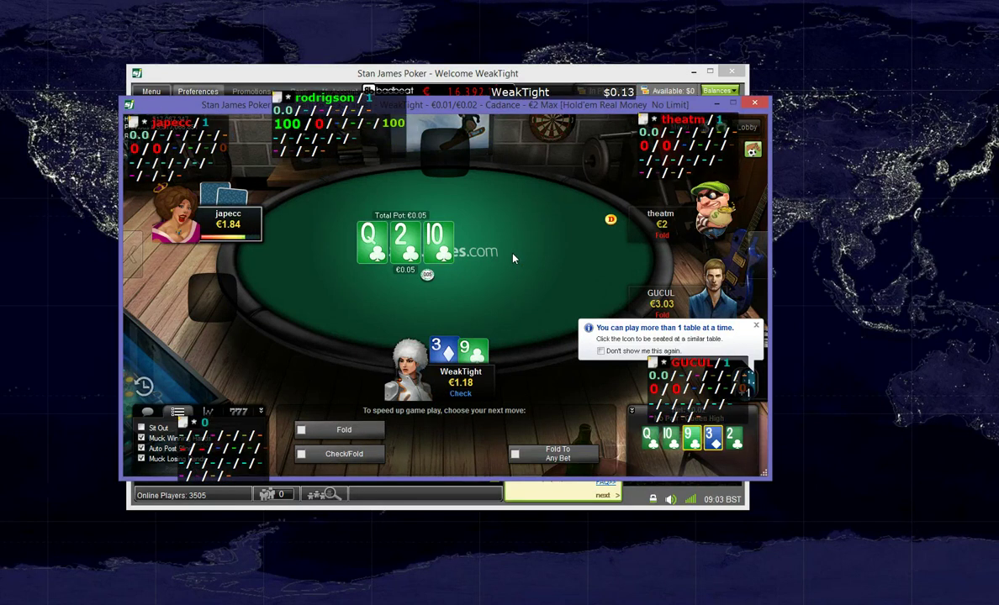
click(496, 254)
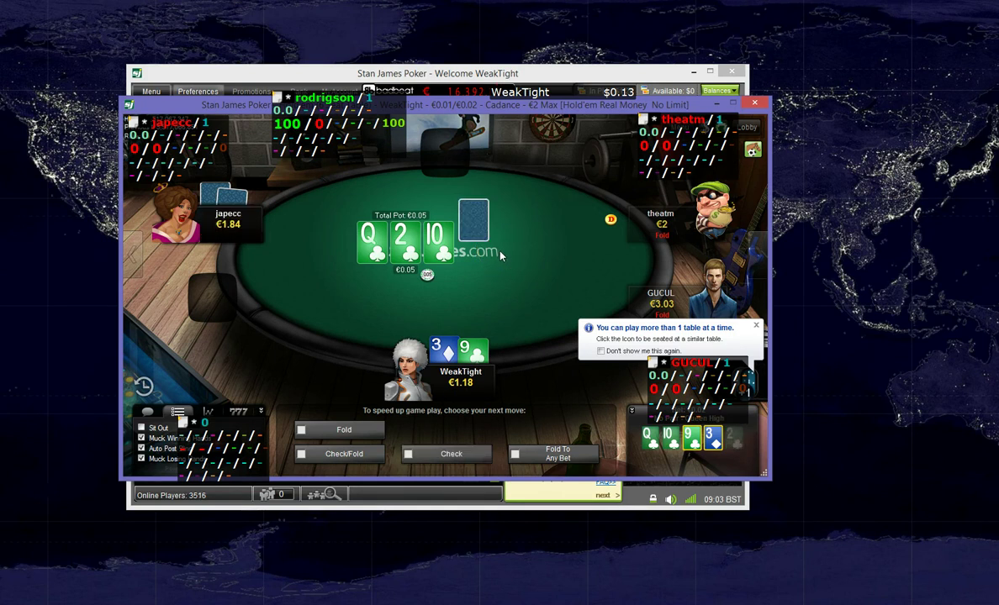
- Bet on the 4 of spades turn in the 3d 9c hand
click(542, 456)
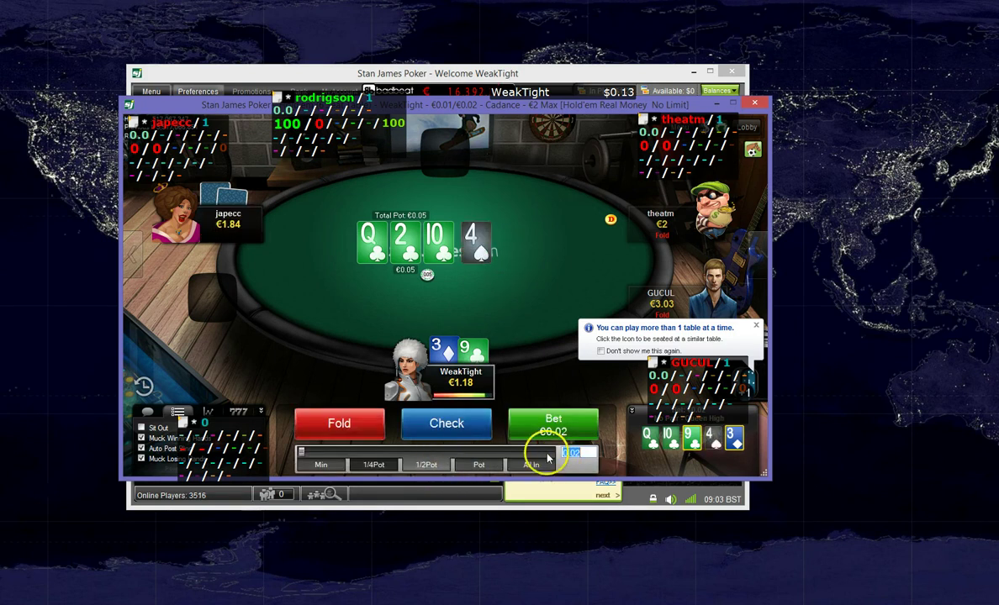
click(552, 429)
click(523, 253)
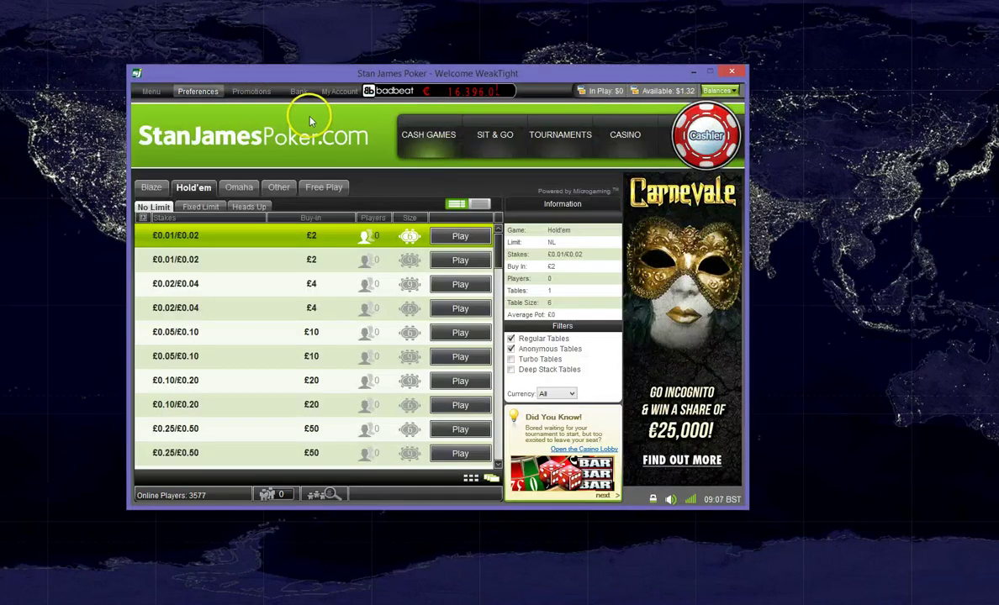
- List the last 3 hands in the hand history viewer
click(196, 92)
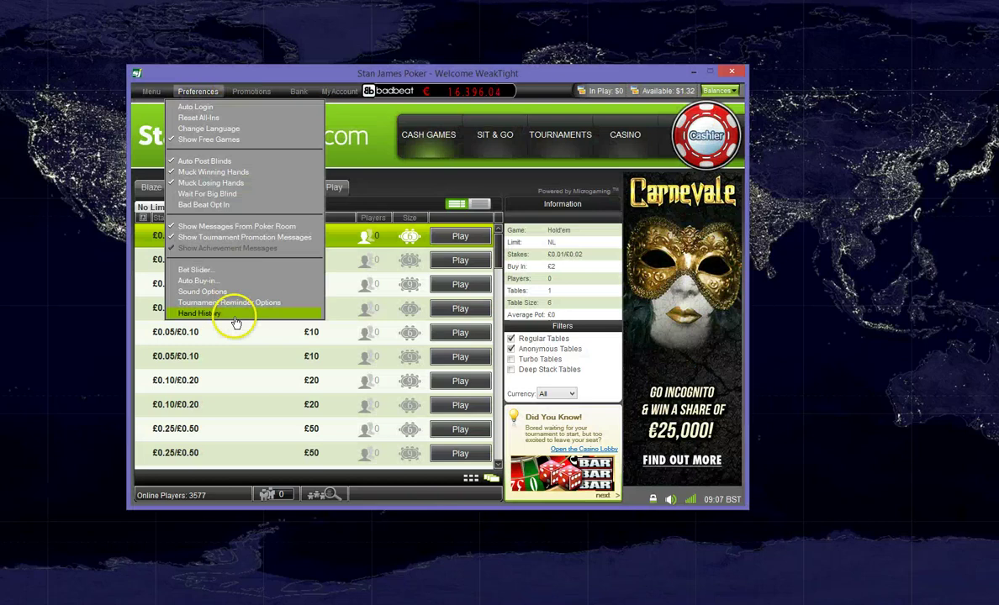
click(202, 313)
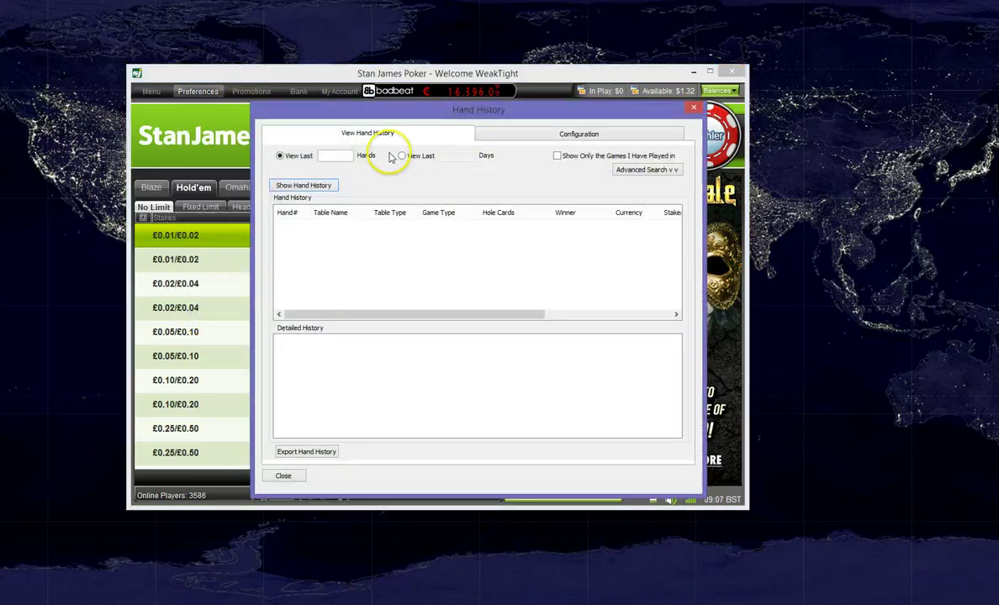
click(341, 157)
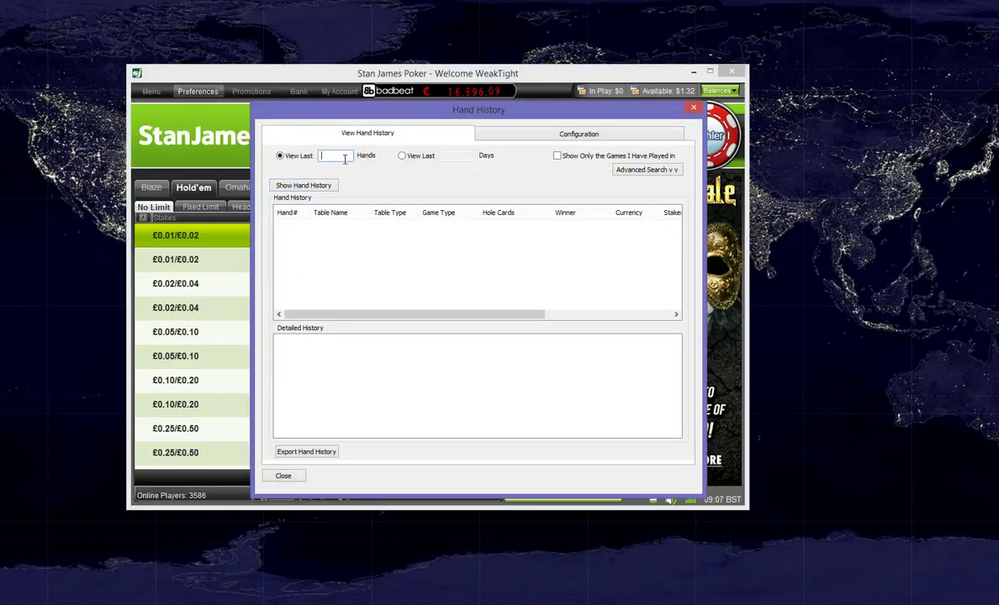
text(3)
click(324, 186)
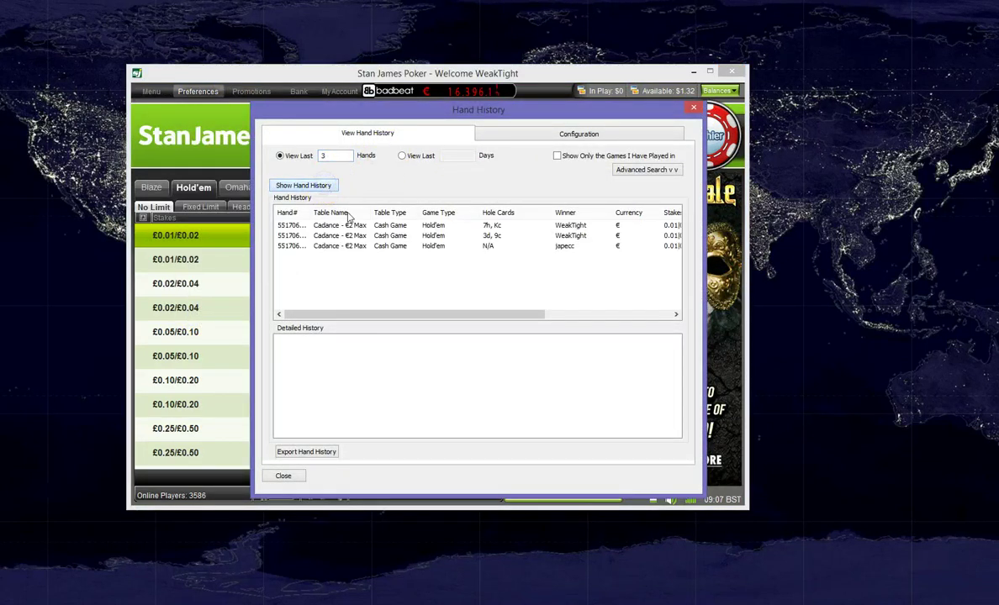
- Select the two played hands, 7h Kc and 3d 9c, together in the hand history list
click(494, 225)
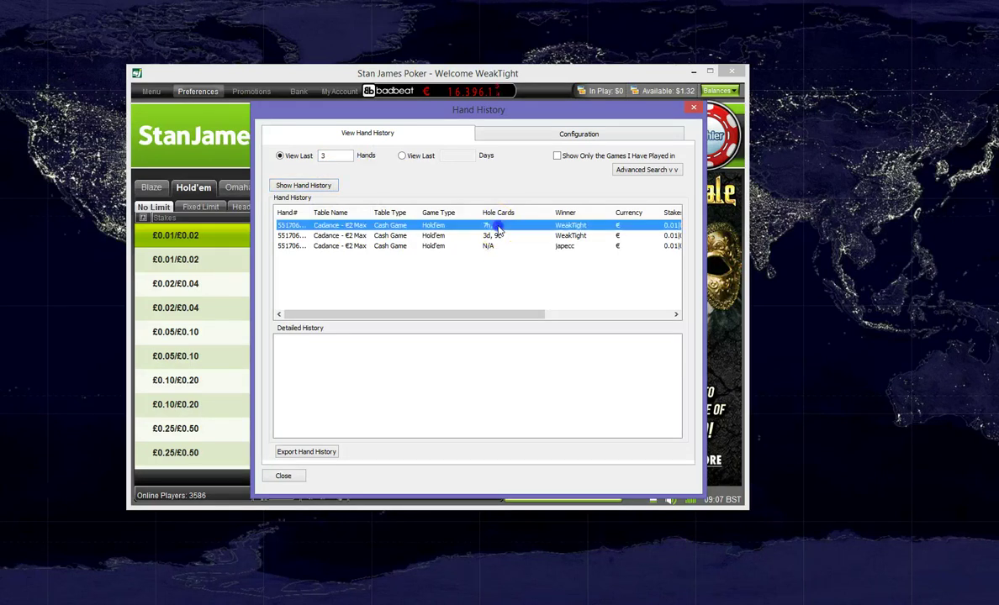
click(455, 227)
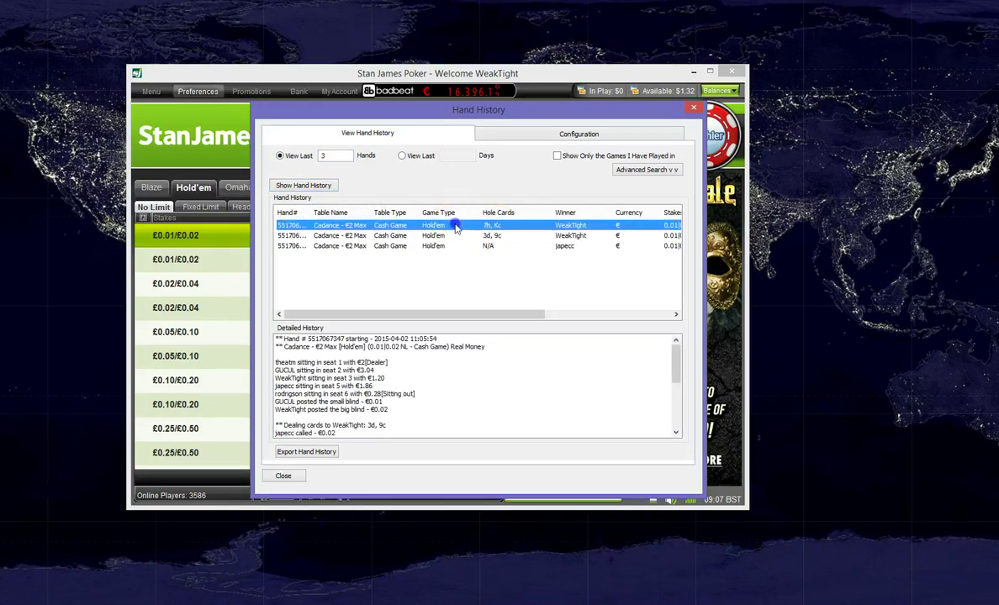
shift+click(432, 238)
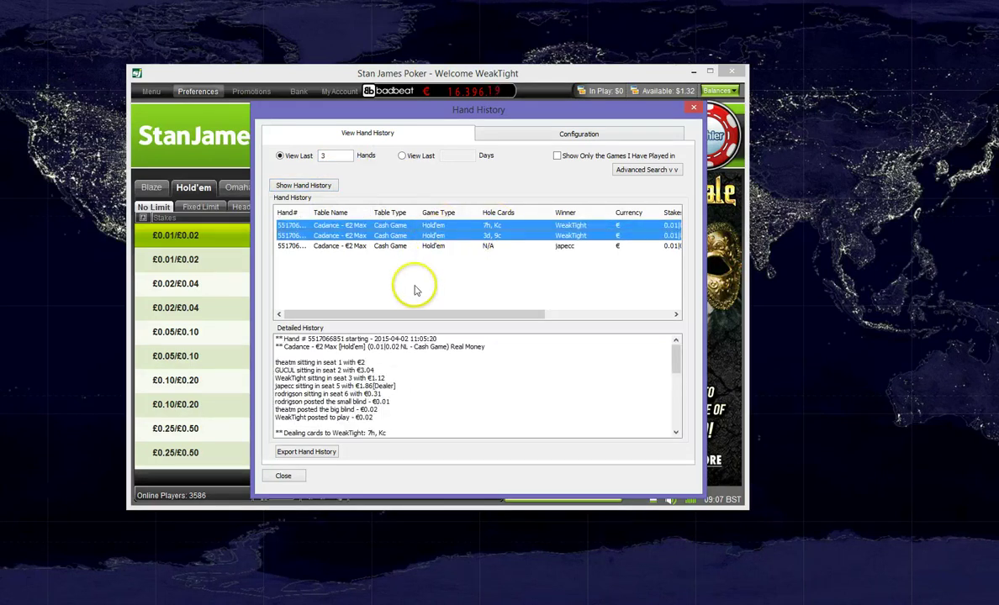
click(438, 236)
click(430, 225)
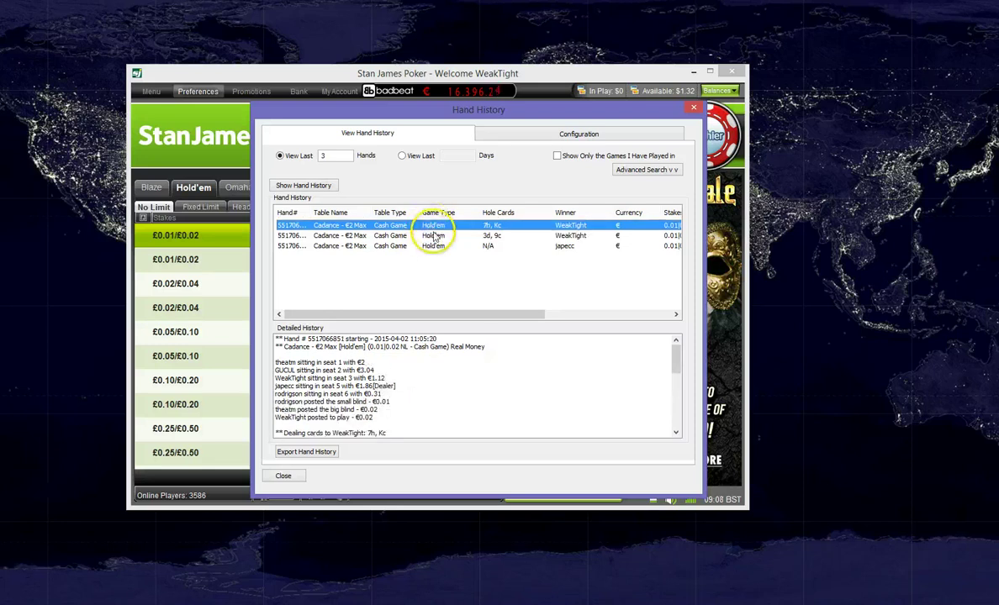
shift+click(435, 236)
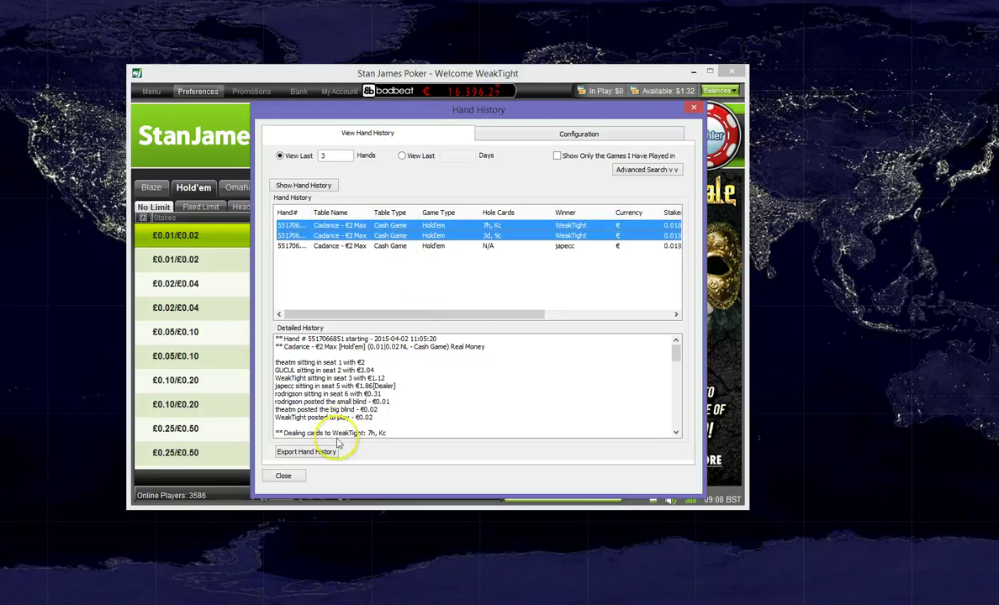
- Export the selected hands to the Desktop as a text file named microgaming-hands
click(311, 453)
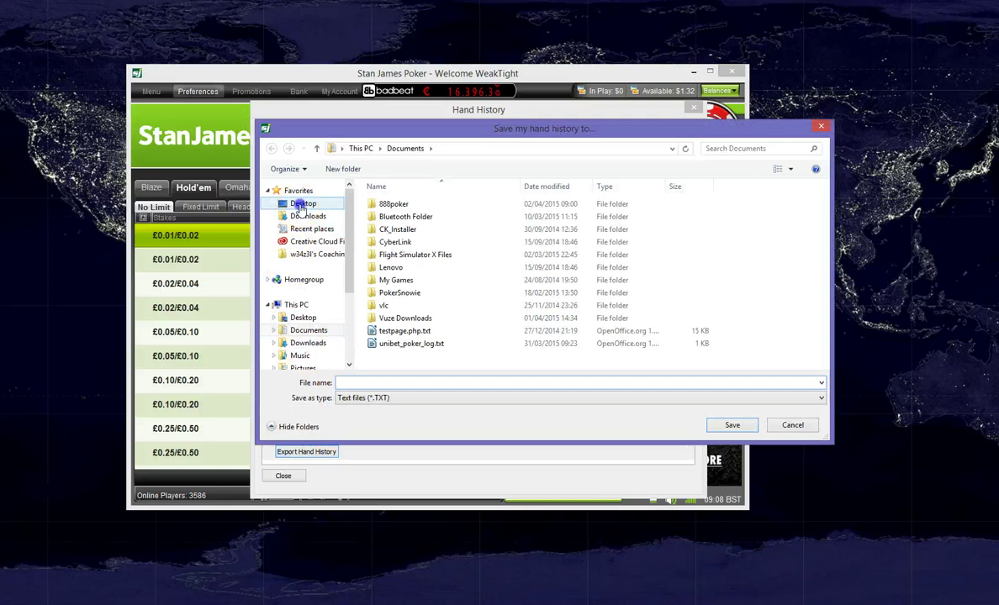
click(303, 203)
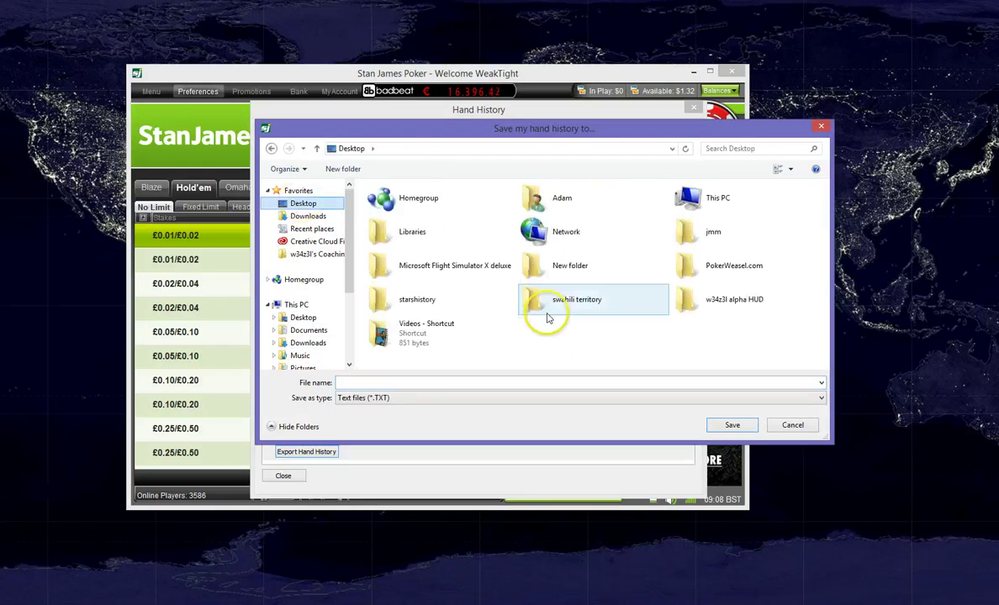
click(546, 383)
text(micr)
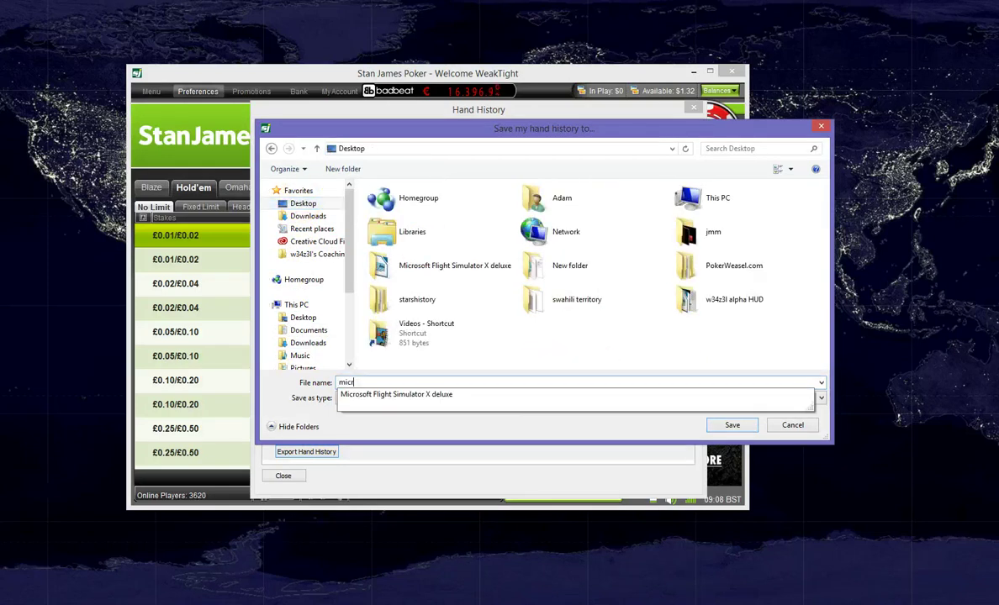
text(ogaming-hands)
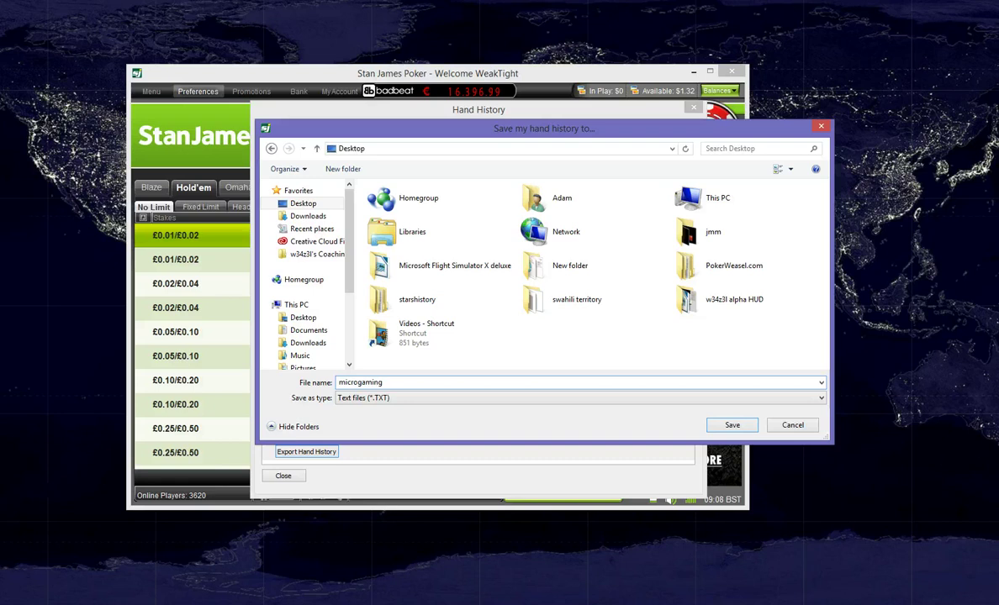
click(732, 424)
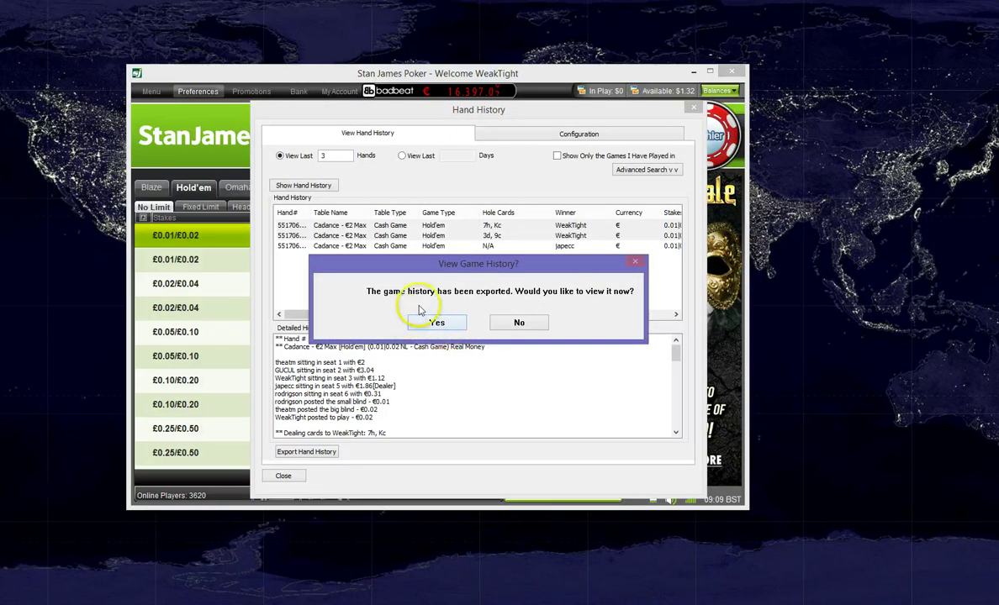
- Open the exported microgaming-hands text file, reposition and enlarge its window, and look through both recorded hands
click(436, 325)
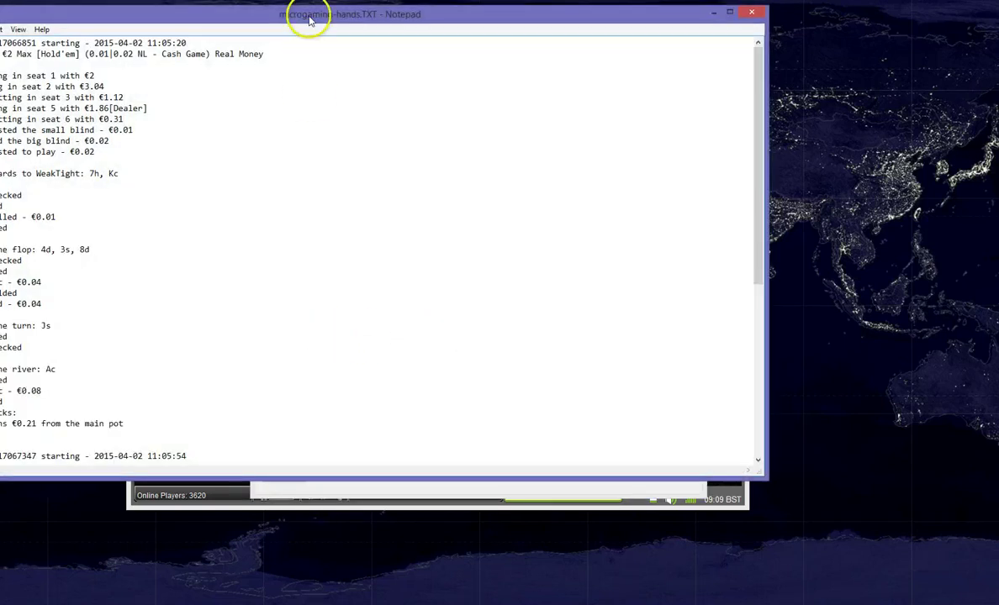
drag(309, 21, 451, 41)
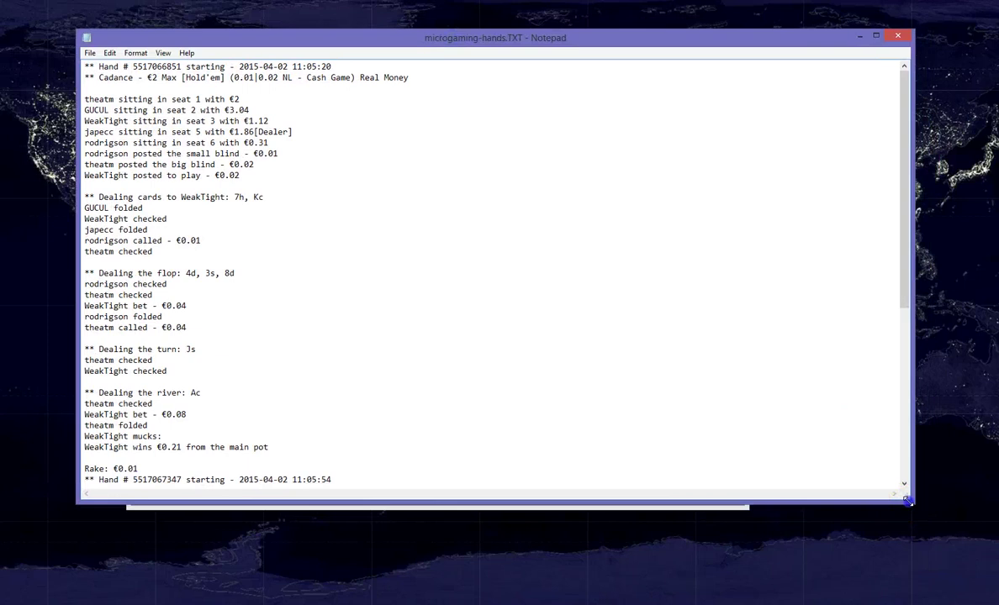
drag(911, 504, 952, 556)
scroll(455, 283, down, 8)
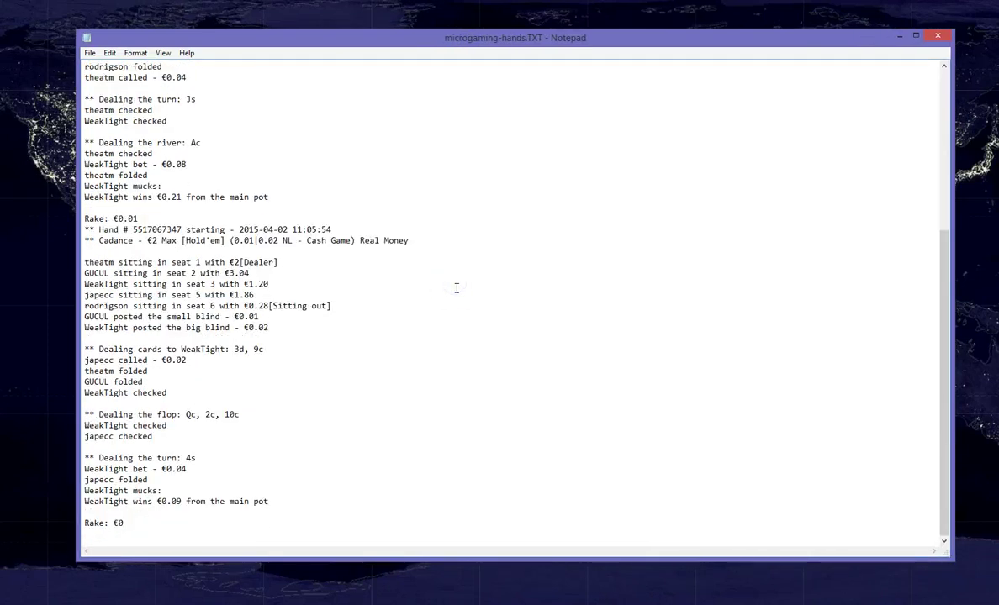
drag(264, 349, 80, 349)
scroll(356, 365, up, 8)
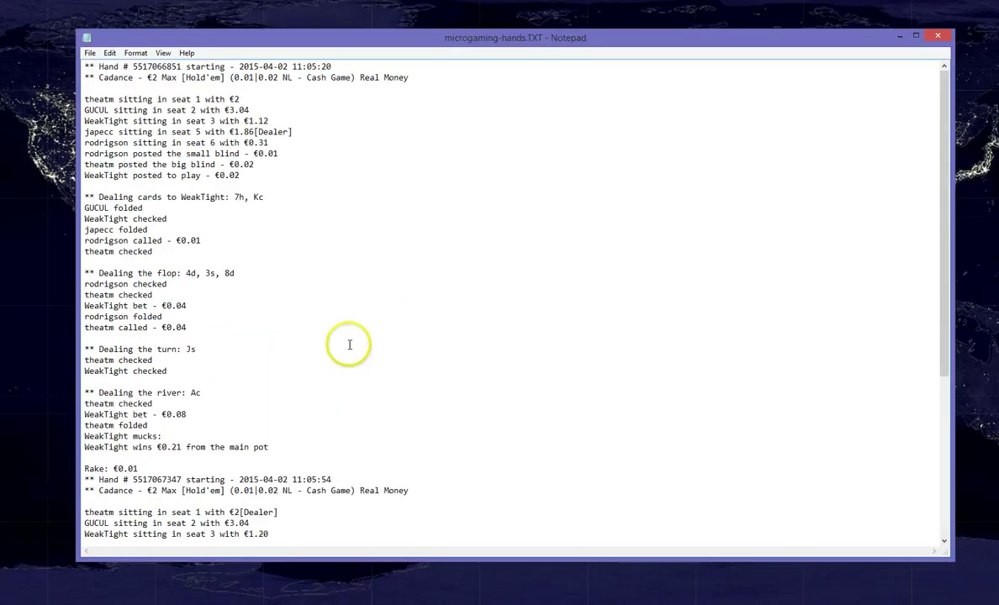
click(279, 197)
drag(279, 197, 300, 202)
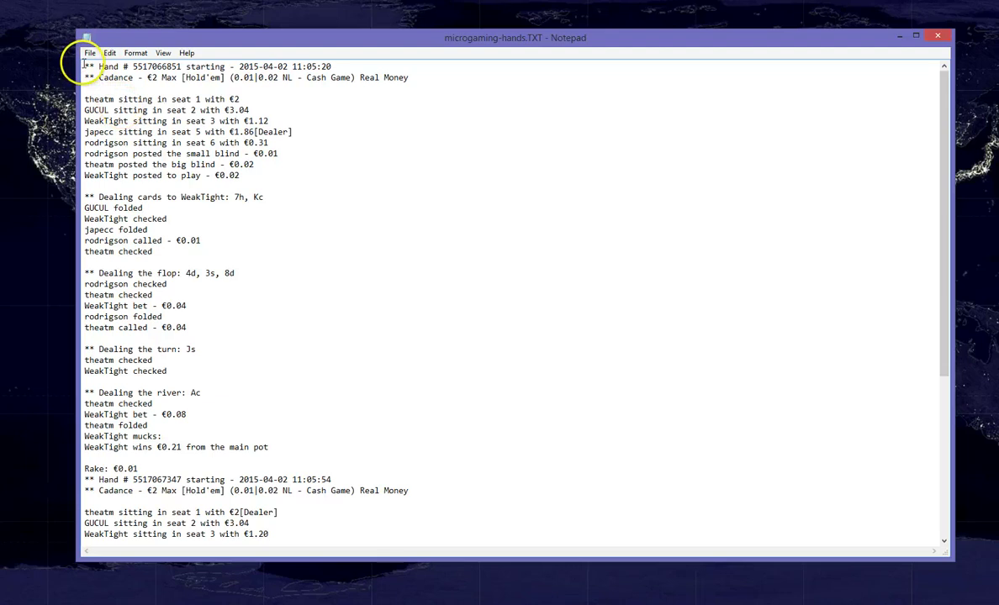
- Copy the full text of the 7h Kc hand, from its hand number line through the main pot win line
drag(84, 66, 380, 450)
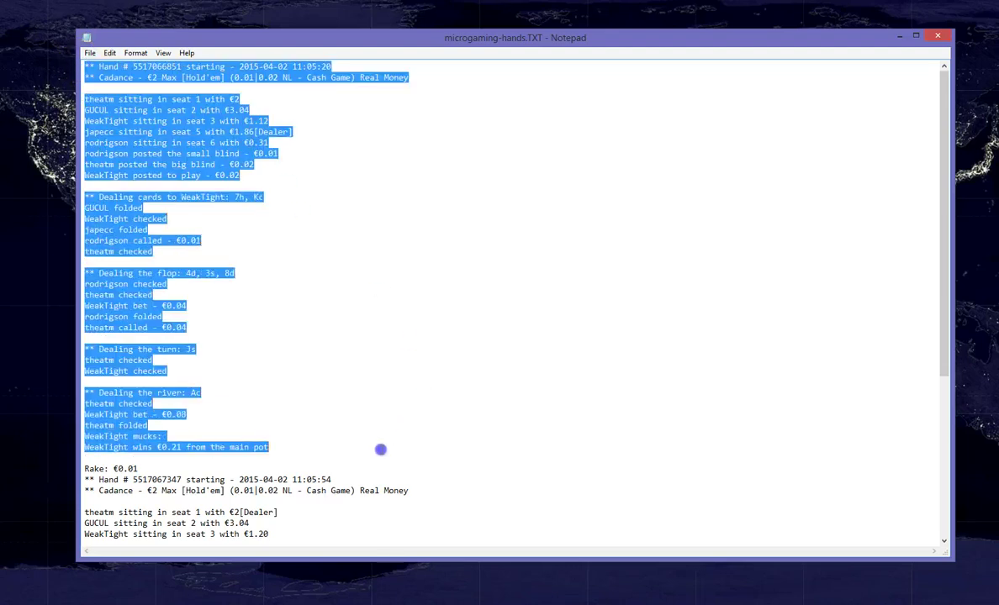
right_click(124, 132)
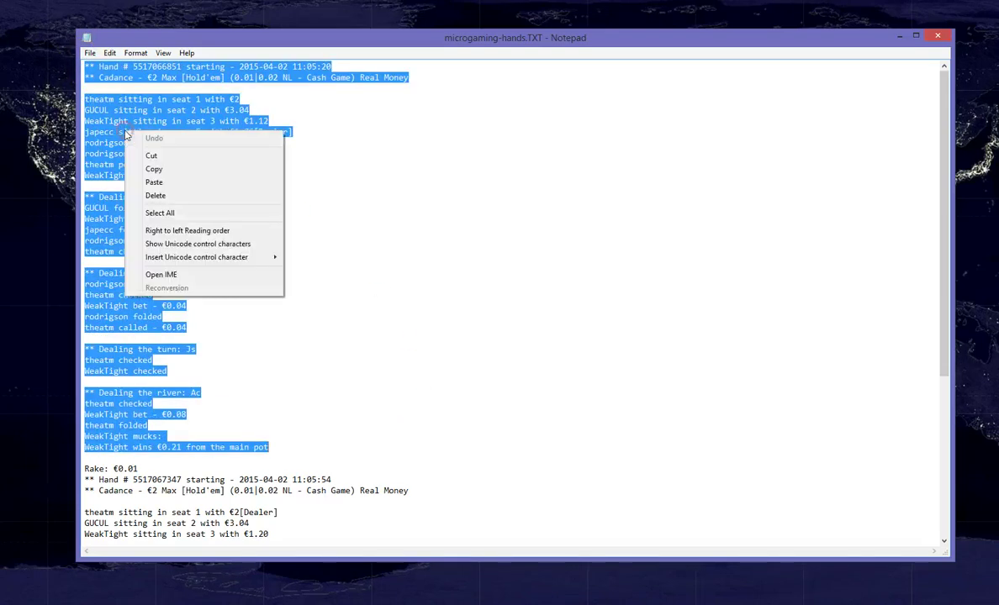
click(153, 170)
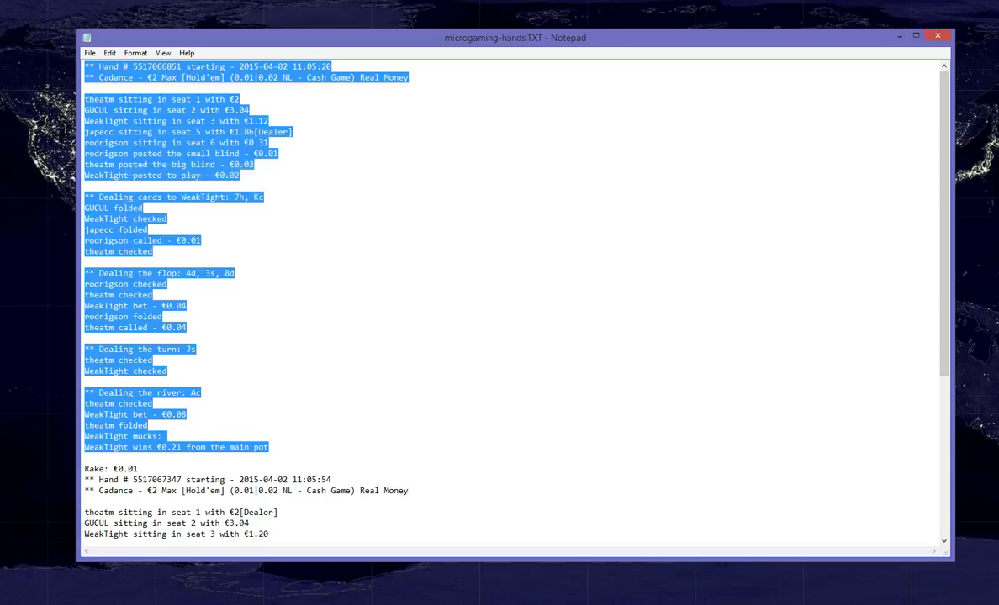
- Switch to the WeakTight site in the browser, paste the copied 7h Kc hand history and post it
key(alt+Tab)
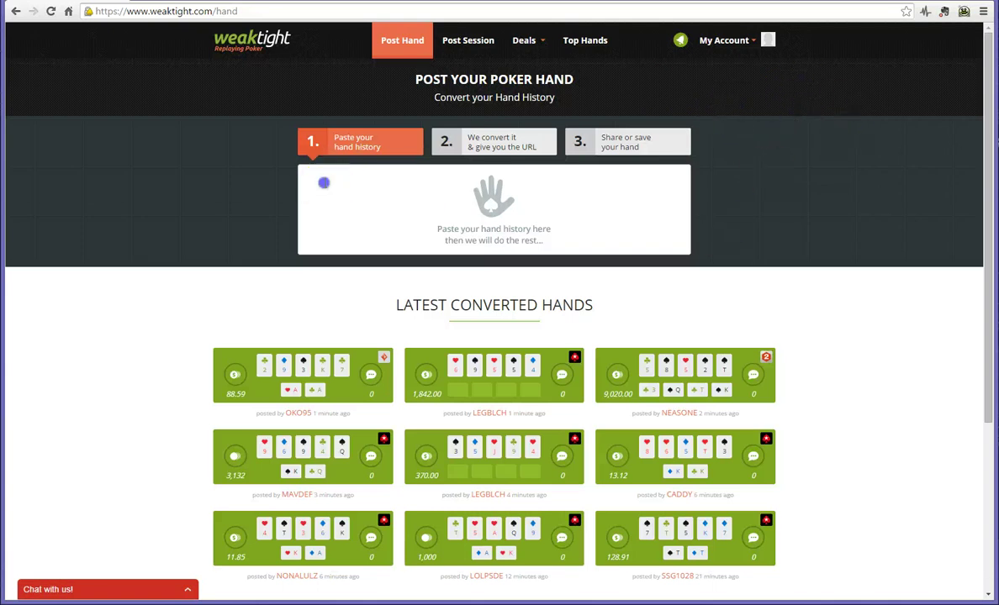
click(342, 212)
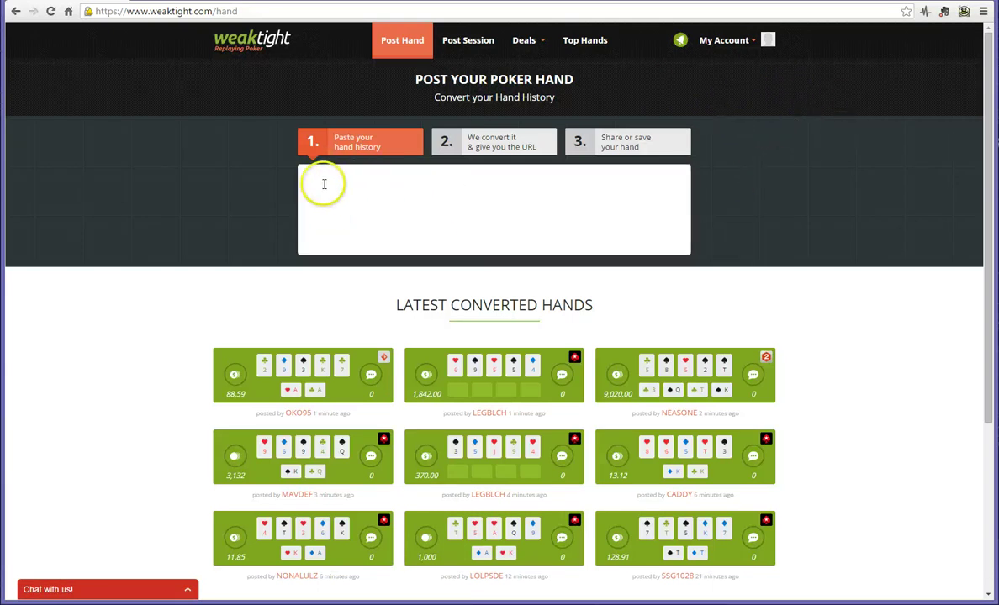
right_click(330, 181)
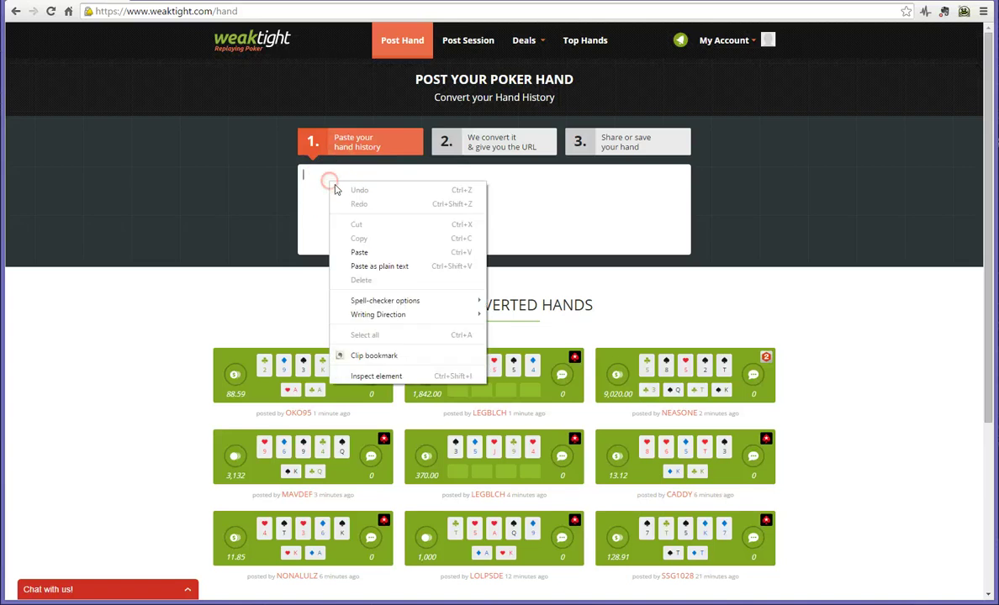
click(363, 252)
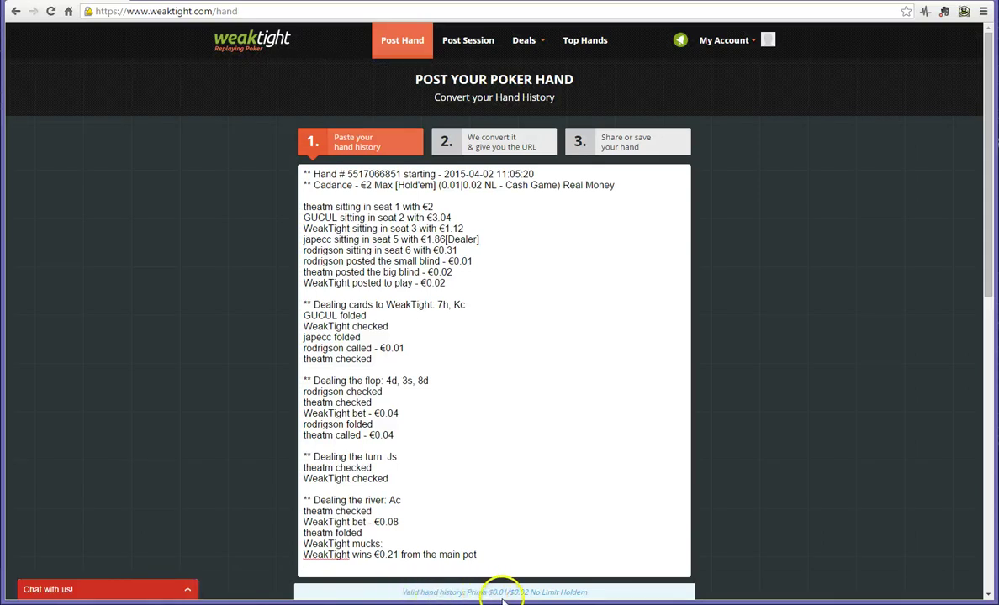
scroll(804, 466, down, 3)
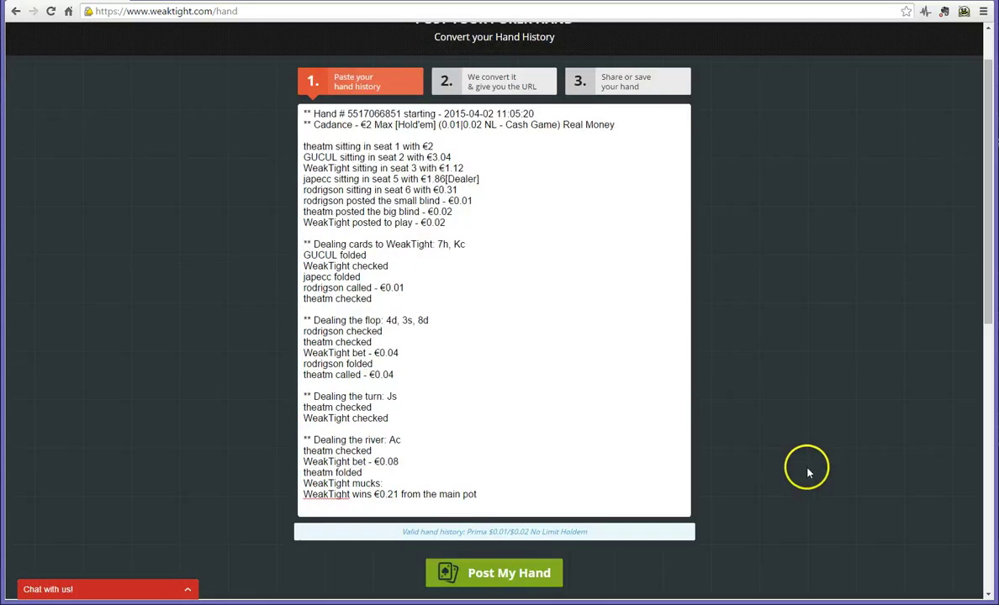
click(507, 515)
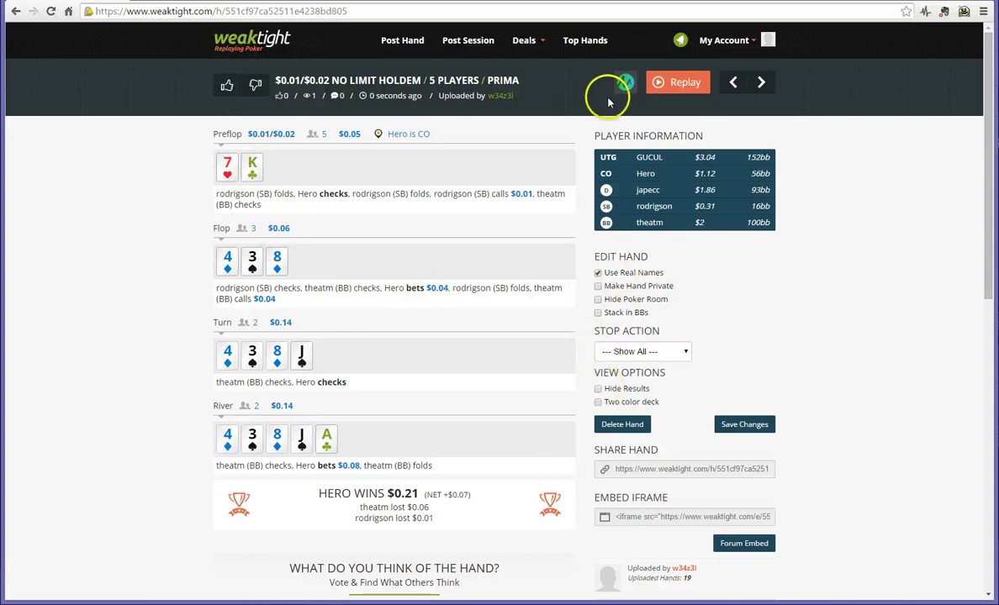
- Open the animated replay of the posted 7h Kc hand and play its preflop action
click(679, 89)
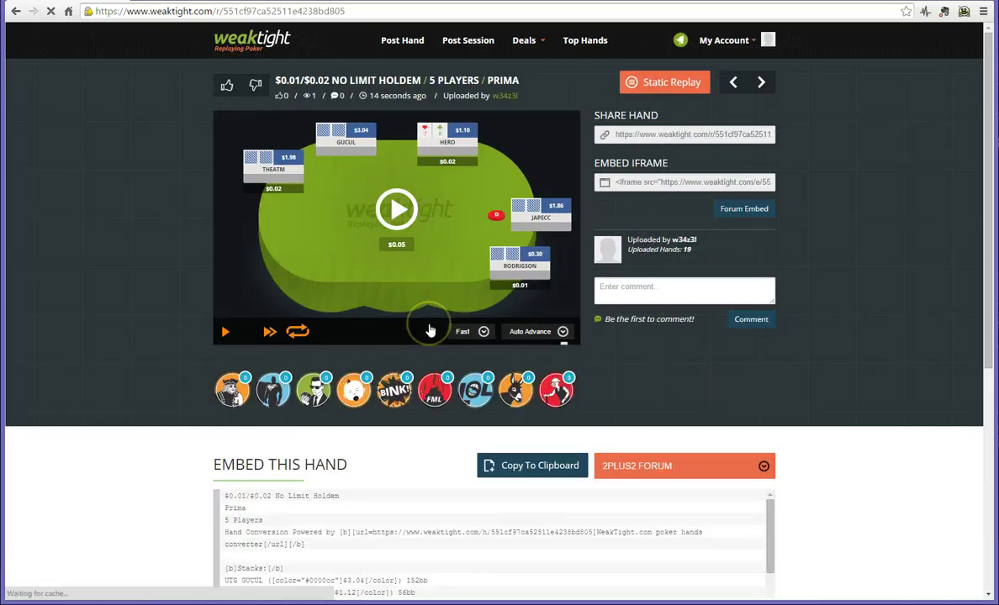
click(380, 325)
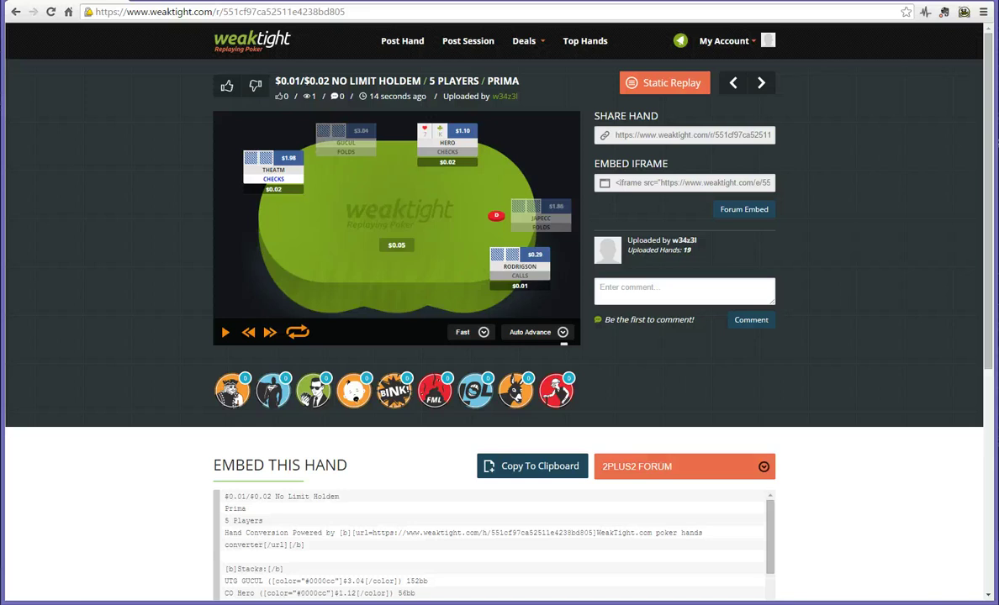
- Switch to Hold'em Manager and copy the 9c 3d hand from the session's hand list
key(alt+Tab)
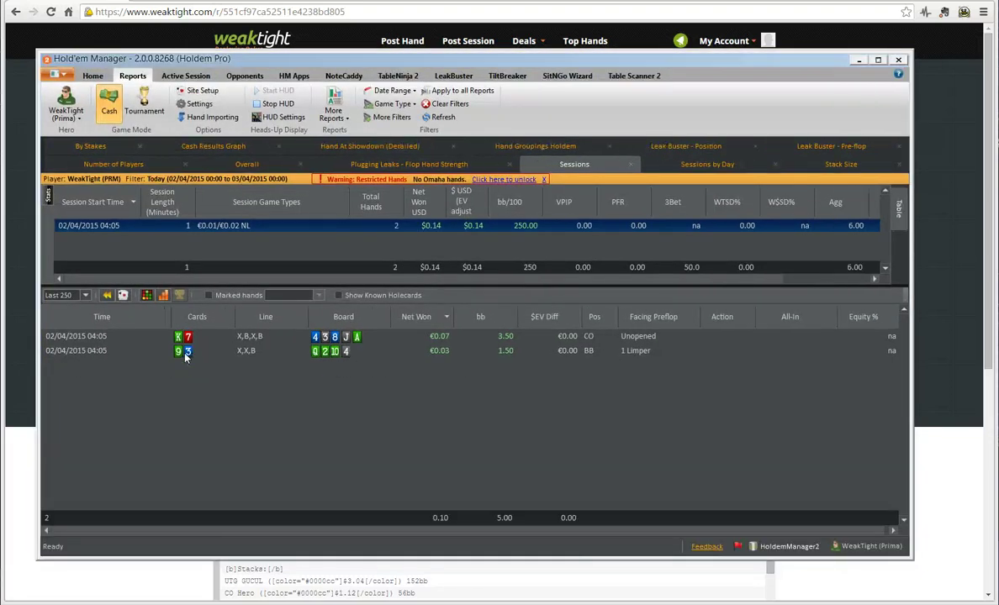
click(185, 355)
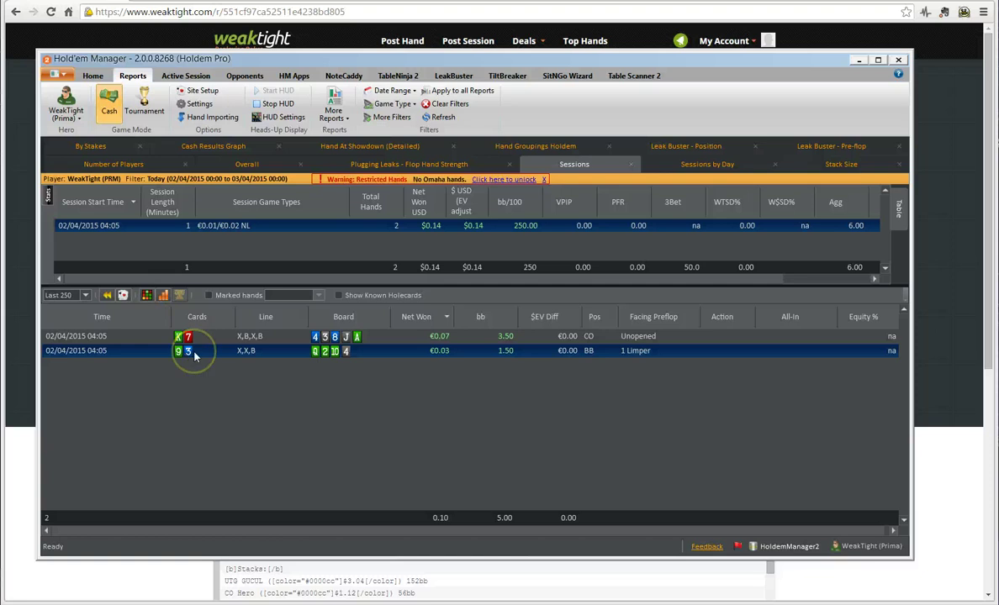
right_click(194, 357)
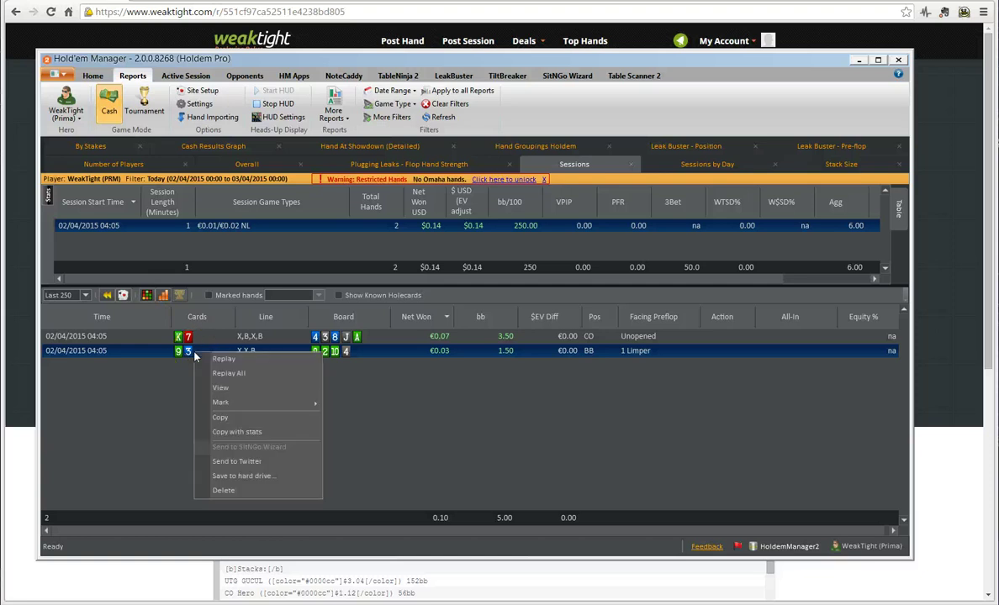
click(225, 419)
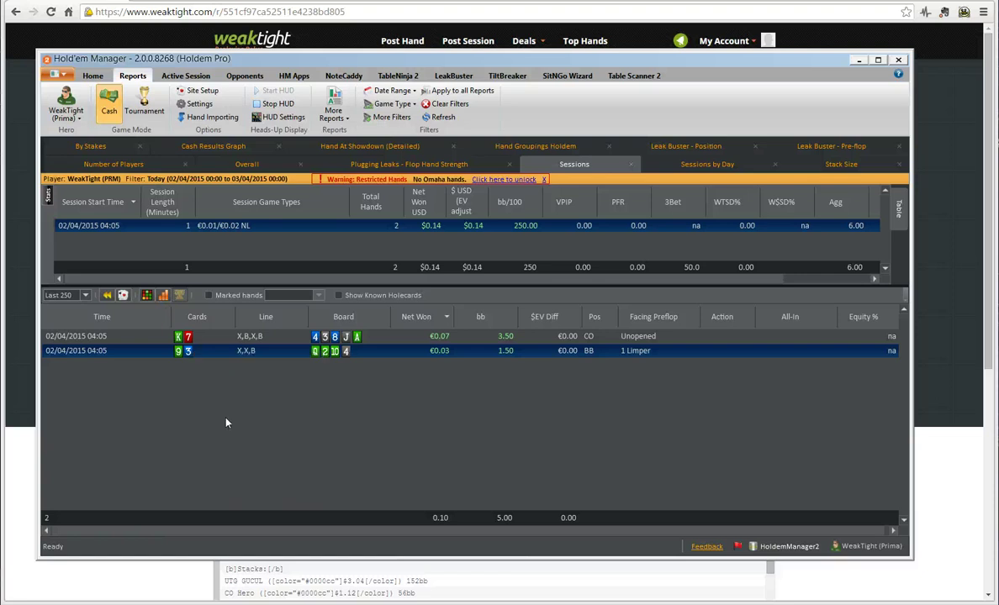
- Return to WeakTight in the browser, start a new hand post, paste the copied 9c 3d hand history and post it
click(835, 34)
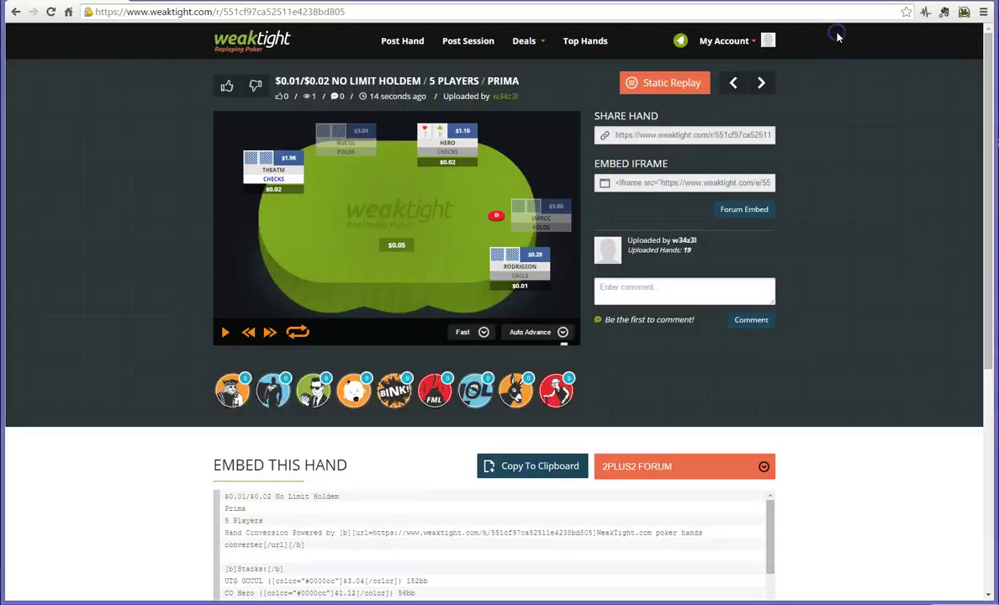
click(402, 46)
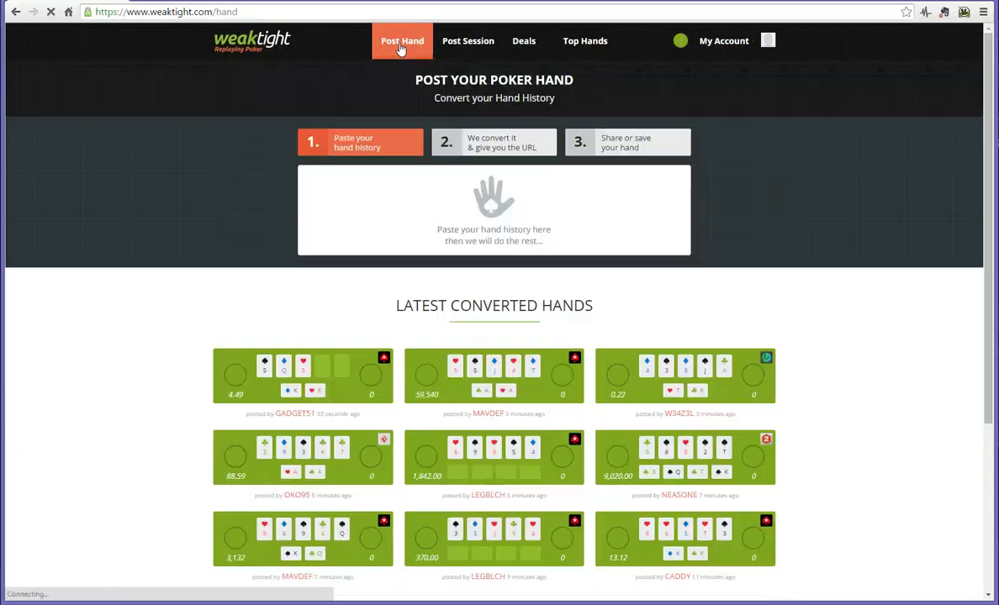
click(348, 190)
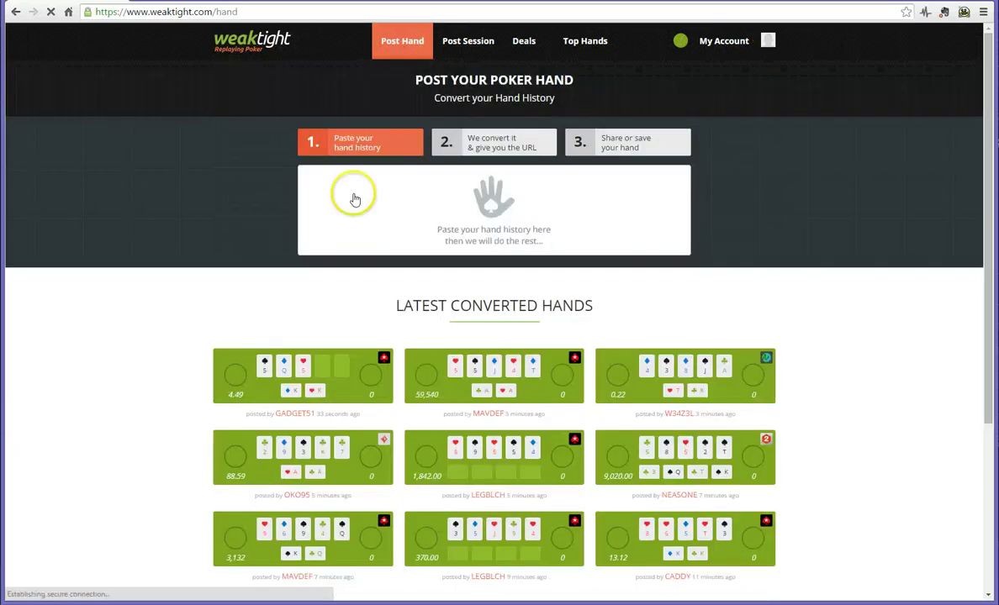
right_click(342, 191)
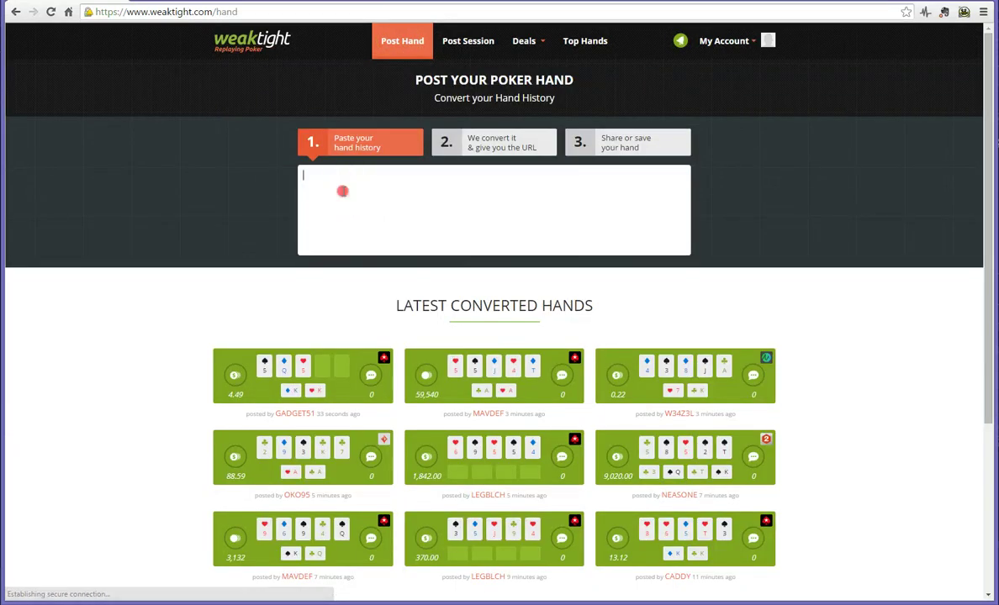
click(373, 263)
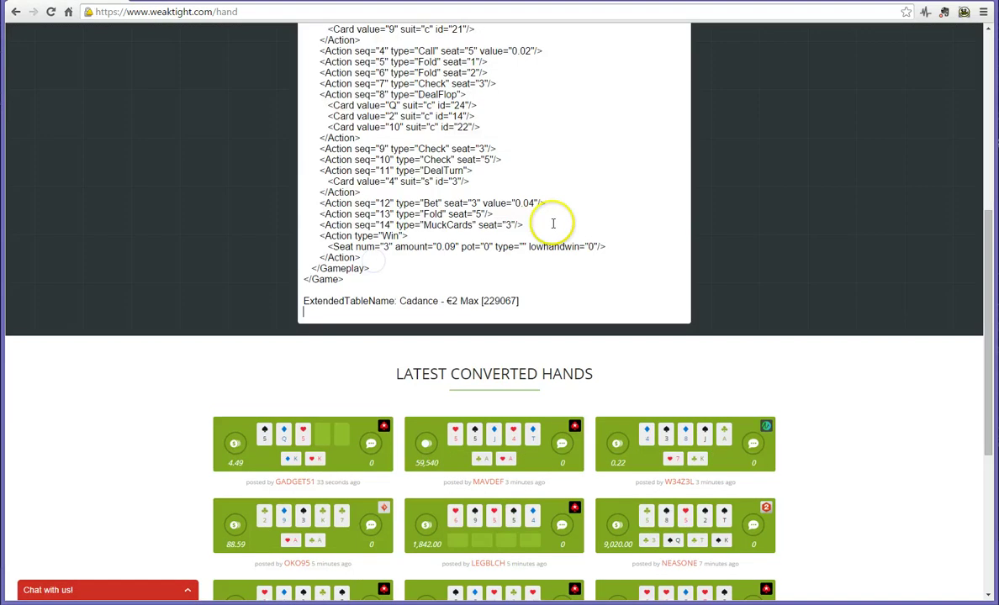
key(Return)
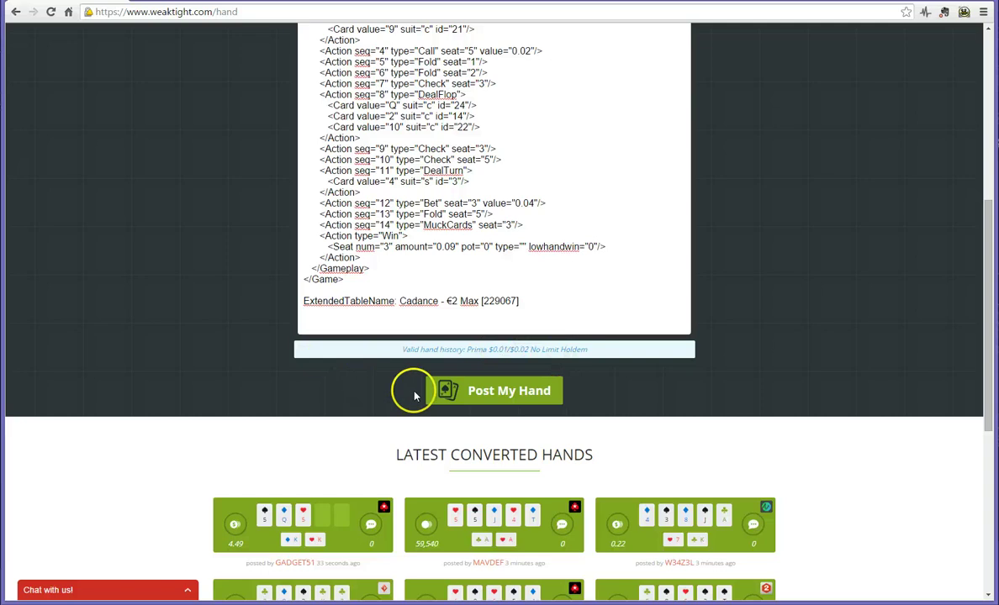
click(468, 393)
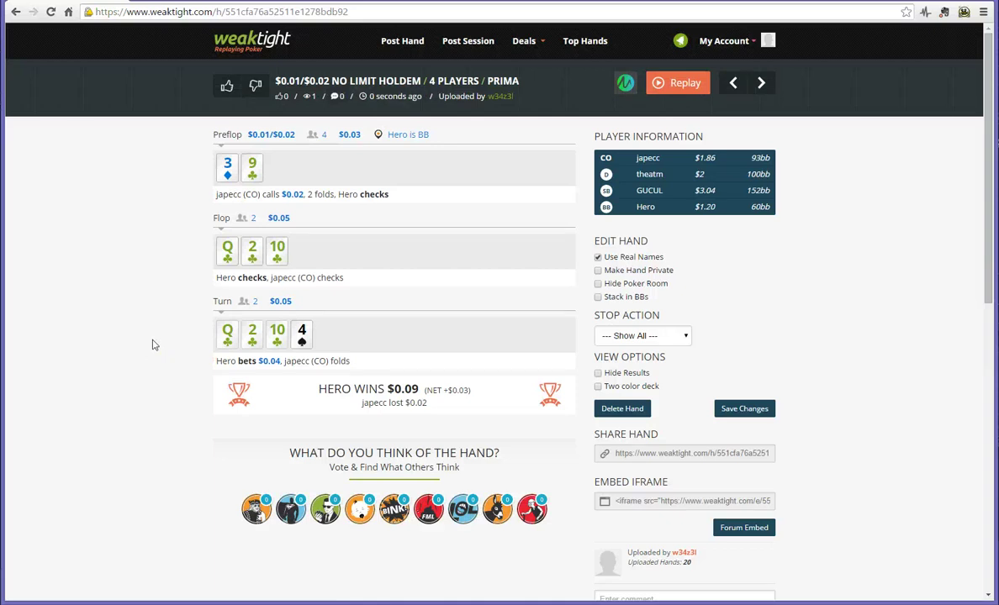
drag(180, 302, 207, 321)
drag(189, 298, 157, 313)
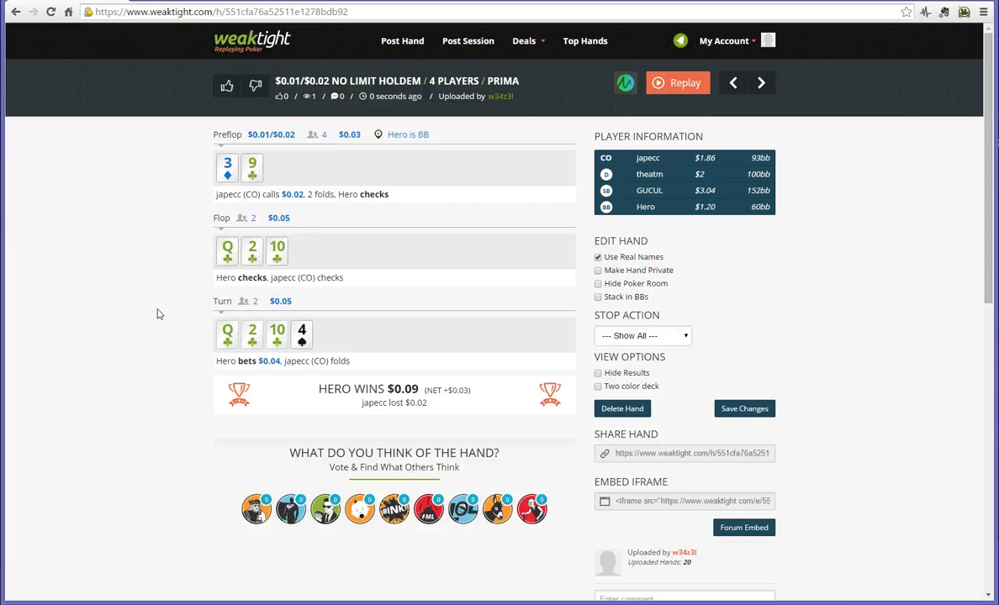